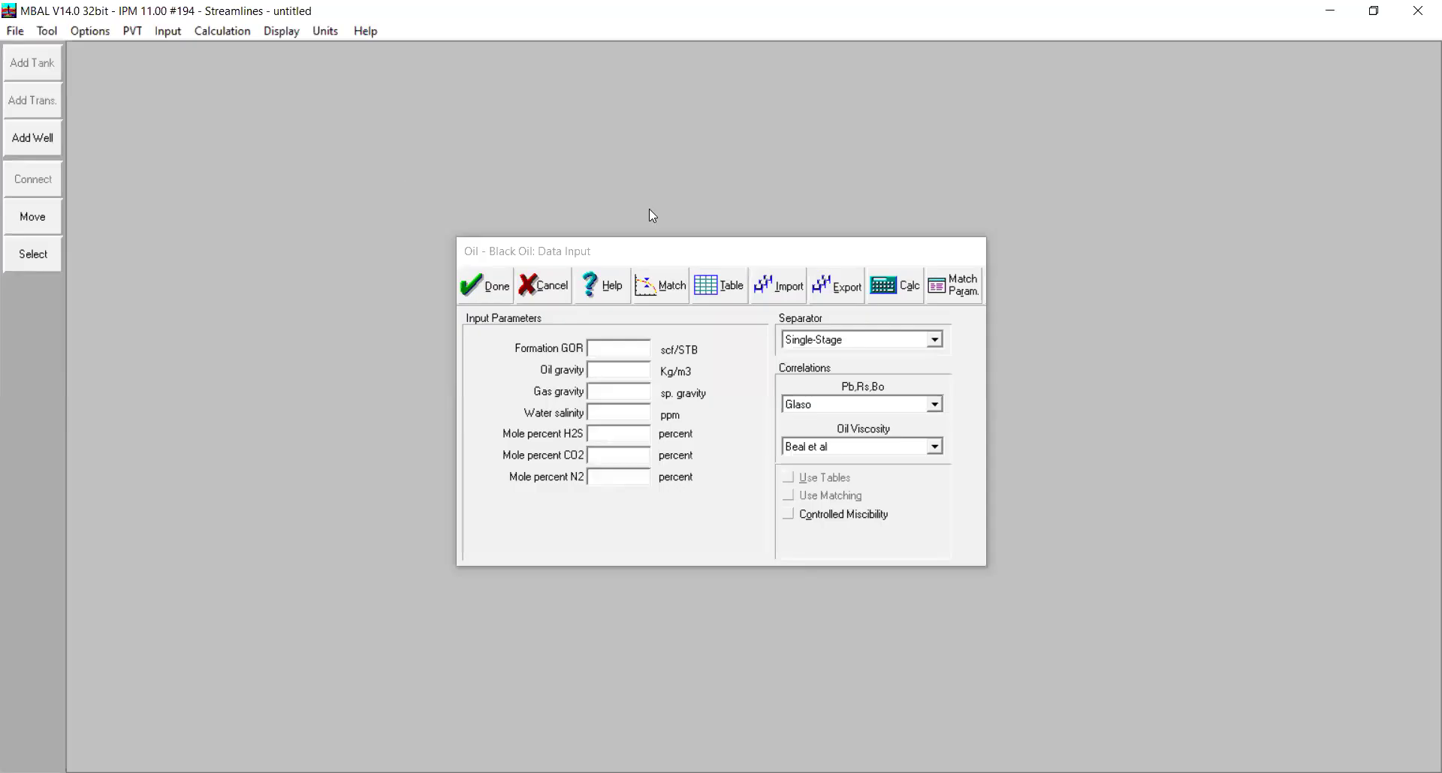
Discard the open black-oil input, select the Streamlines tool and accept the system options for an oil reservoir
{"action": "left_click", "coordinate": [555, 280]}
{"action": "left_click", "coordinate": [46, 31]}
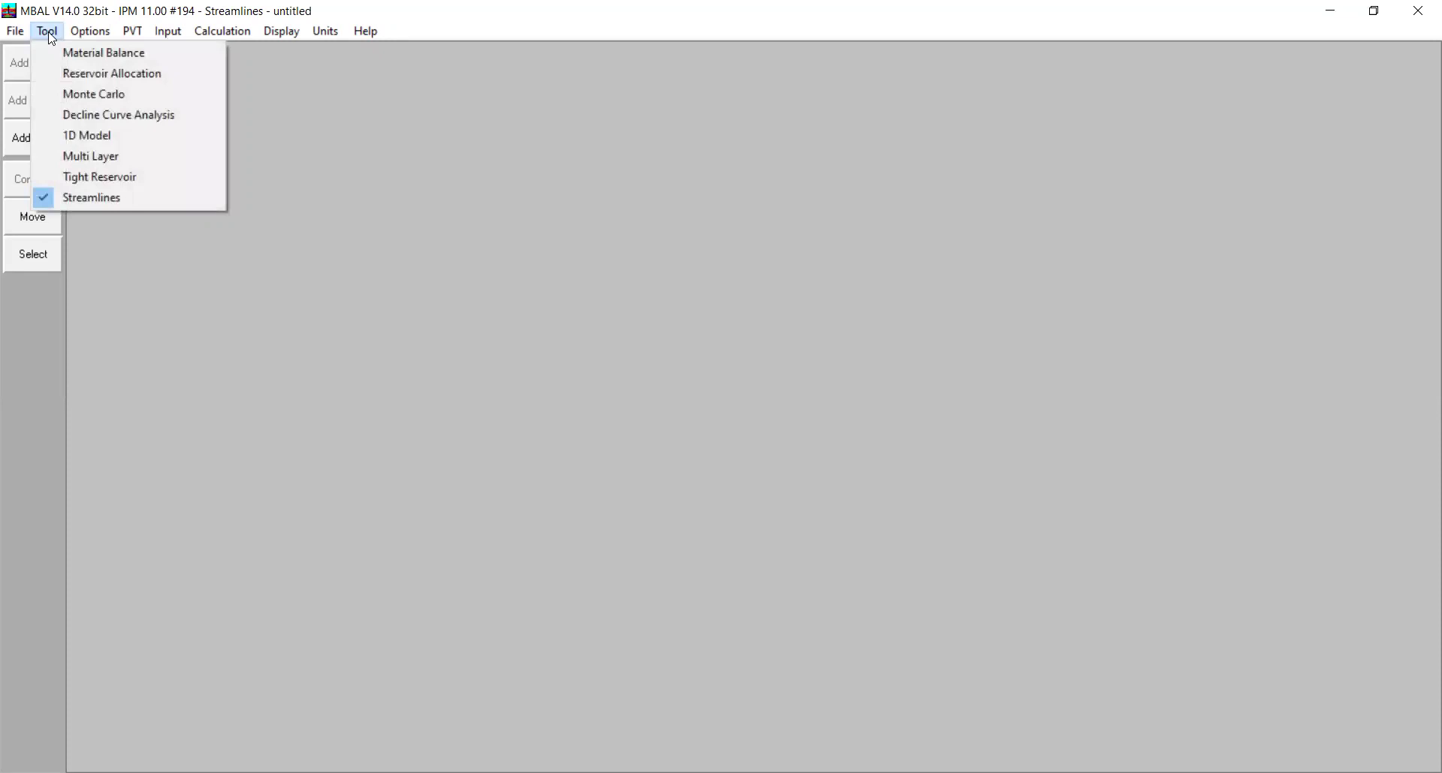
{"action": "left_click", "coordinate": [122, 199]}
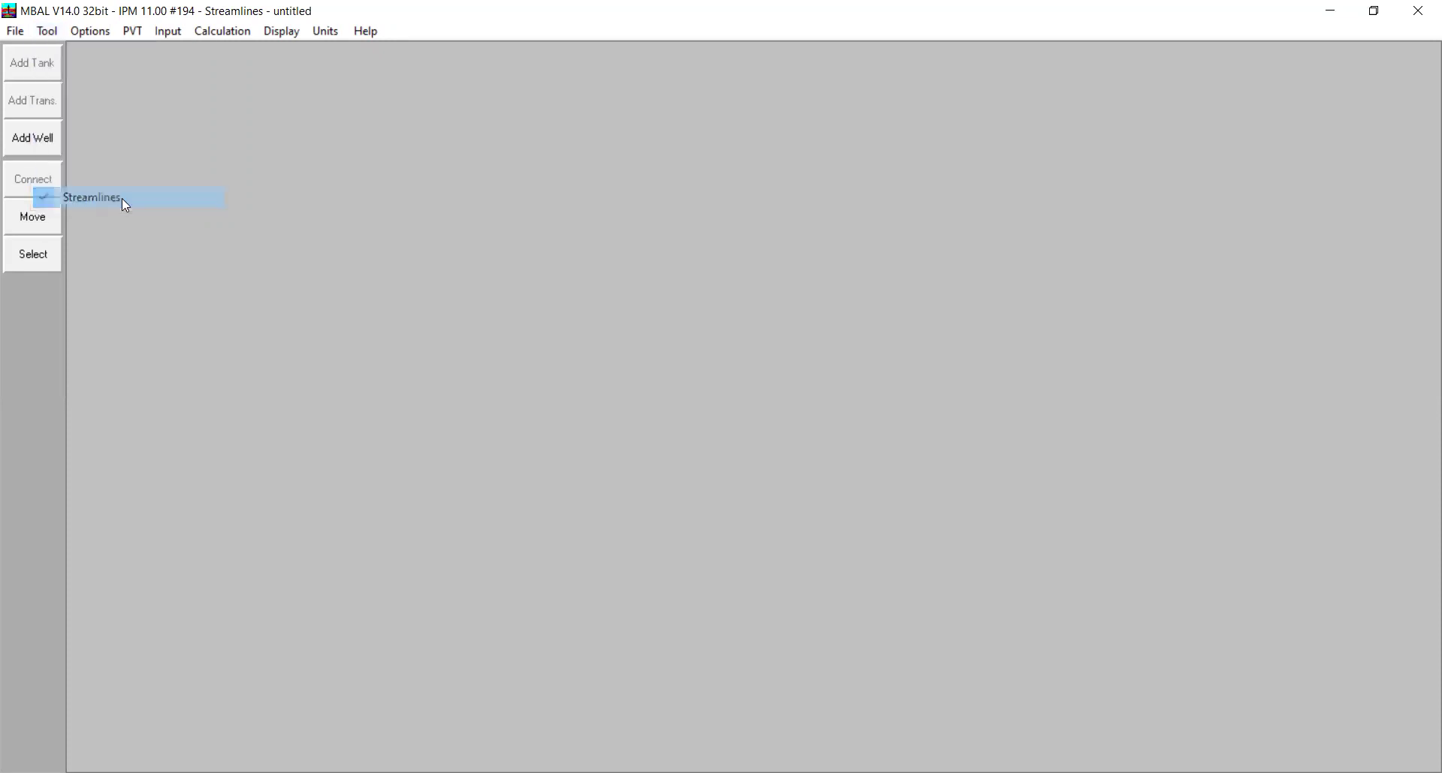
{"action": "left_click", "coordinate": [84, 34]}
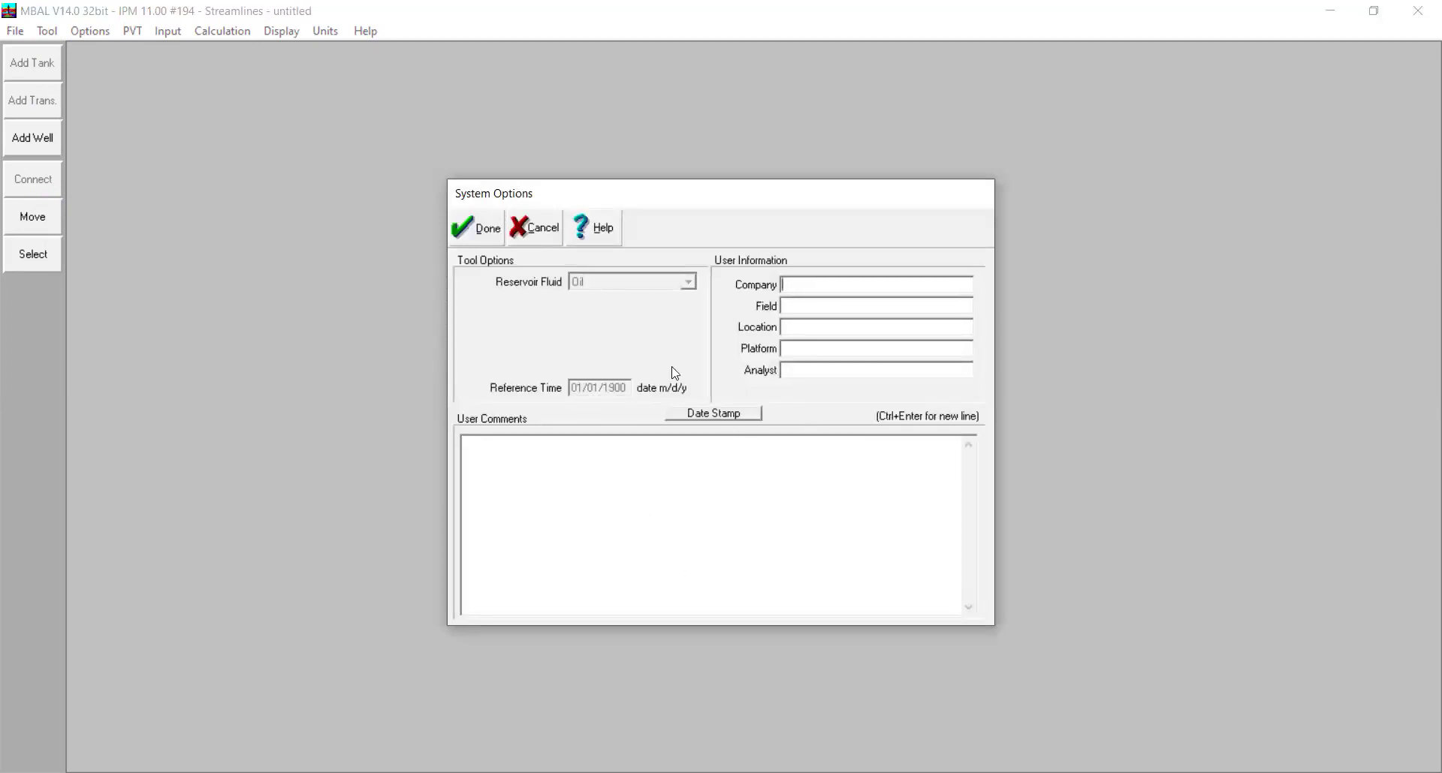
{"action": "left_click", "coordinate": [476, 230]}
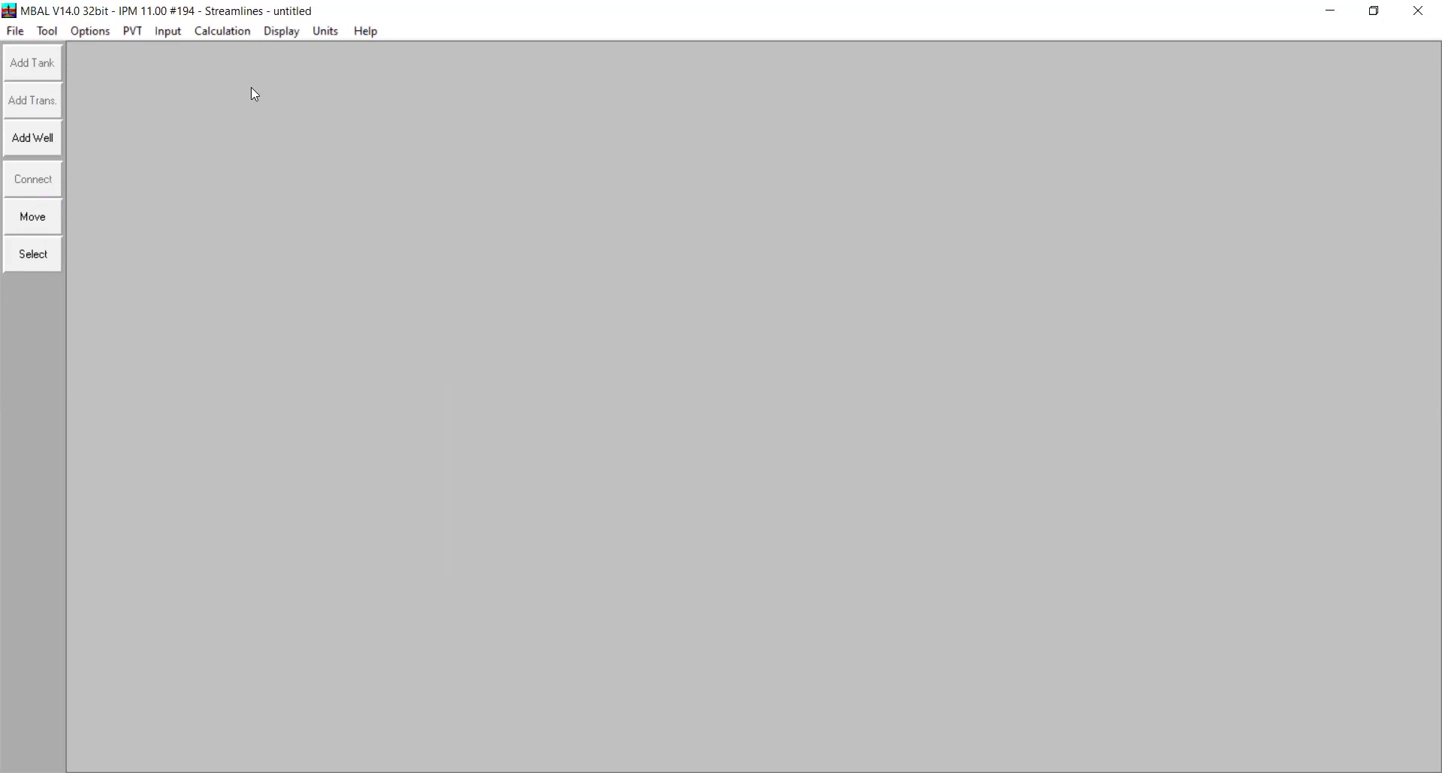
In the fluid properties, set formation GOR to 500 scf/STB, oil gravity to 830 Kg/m3 and gas gravity to 0.8
{"action": "left_click", "coordinate": [138, 33]}
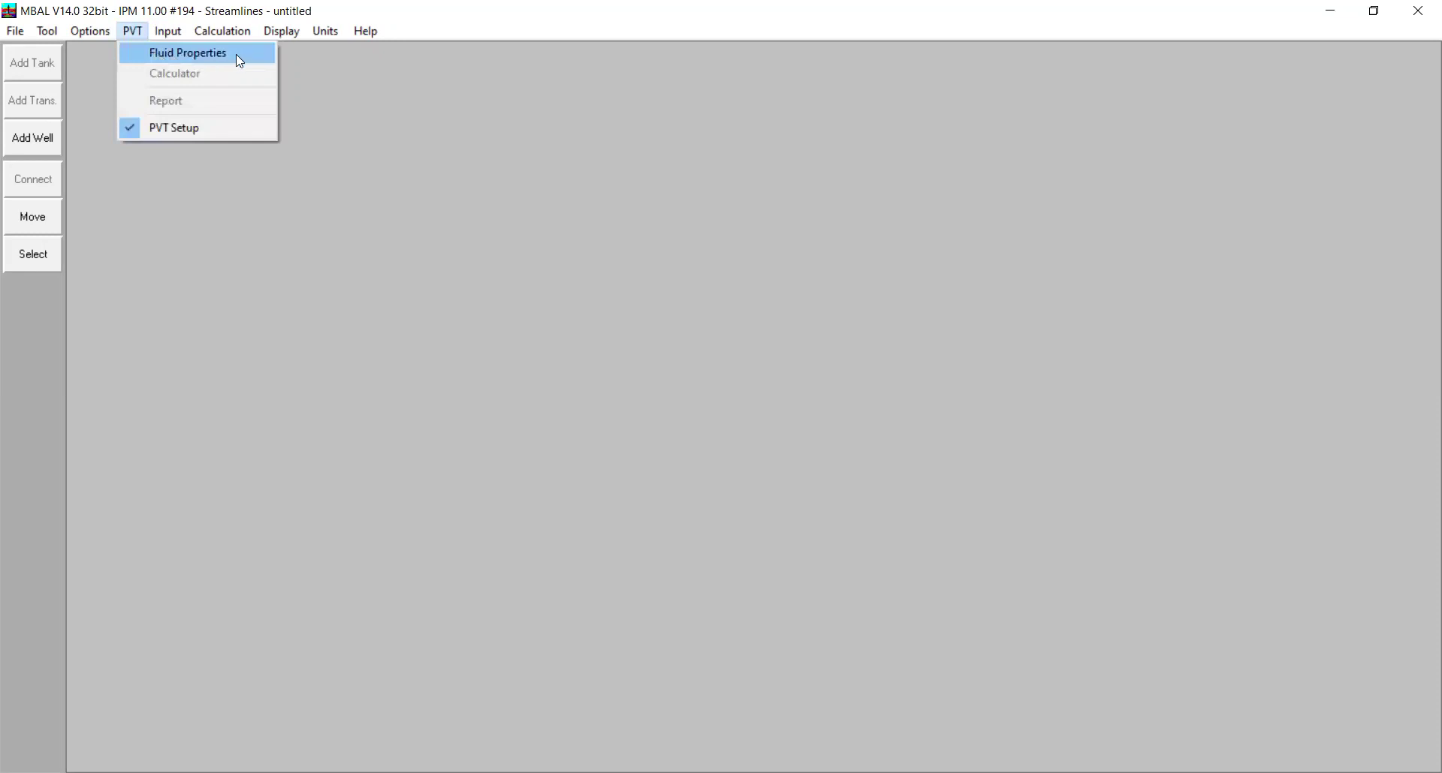
{"action": "left_click", "coordinate": [236, 54]}
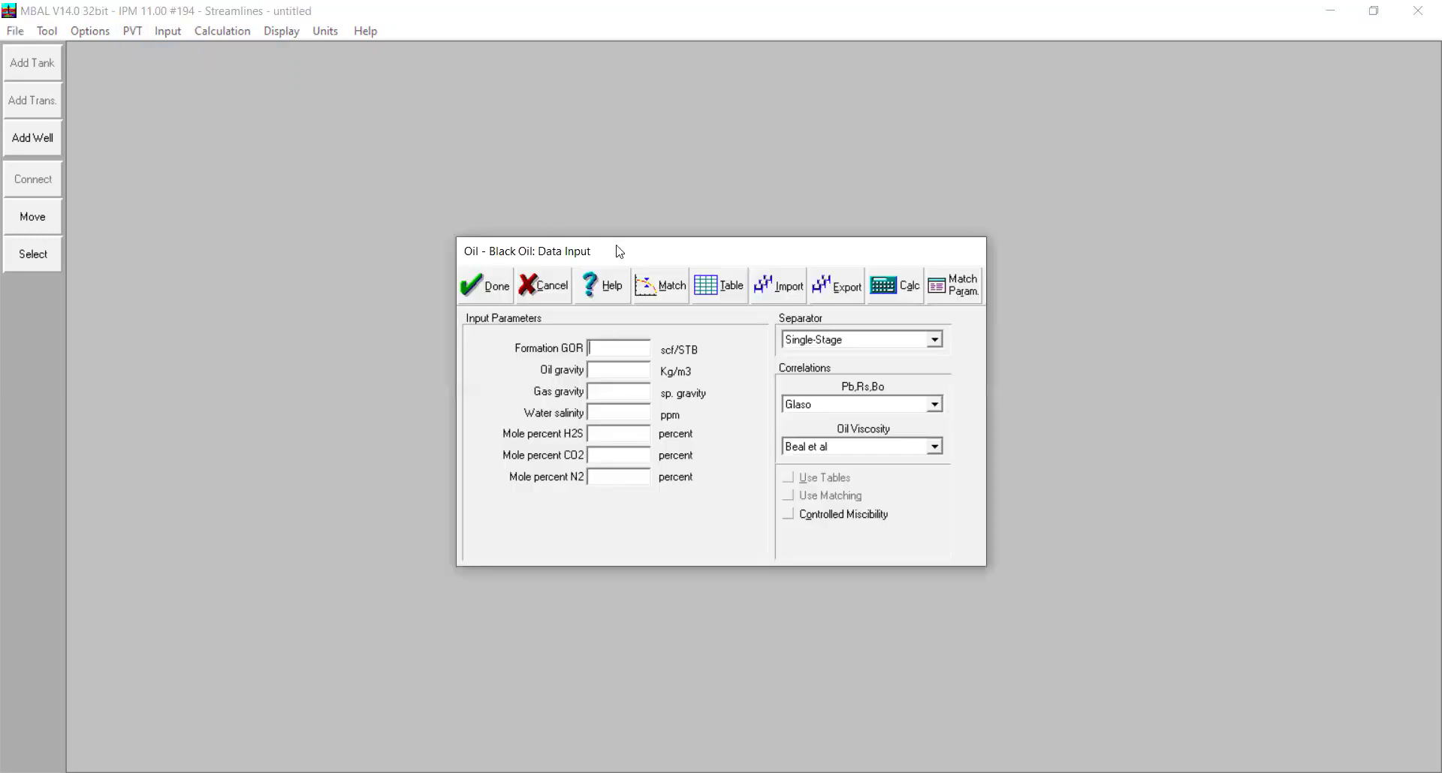
{"action": "left_click_drag", "start_coordinate": [650, 260], "coordinate": [679, 253]}
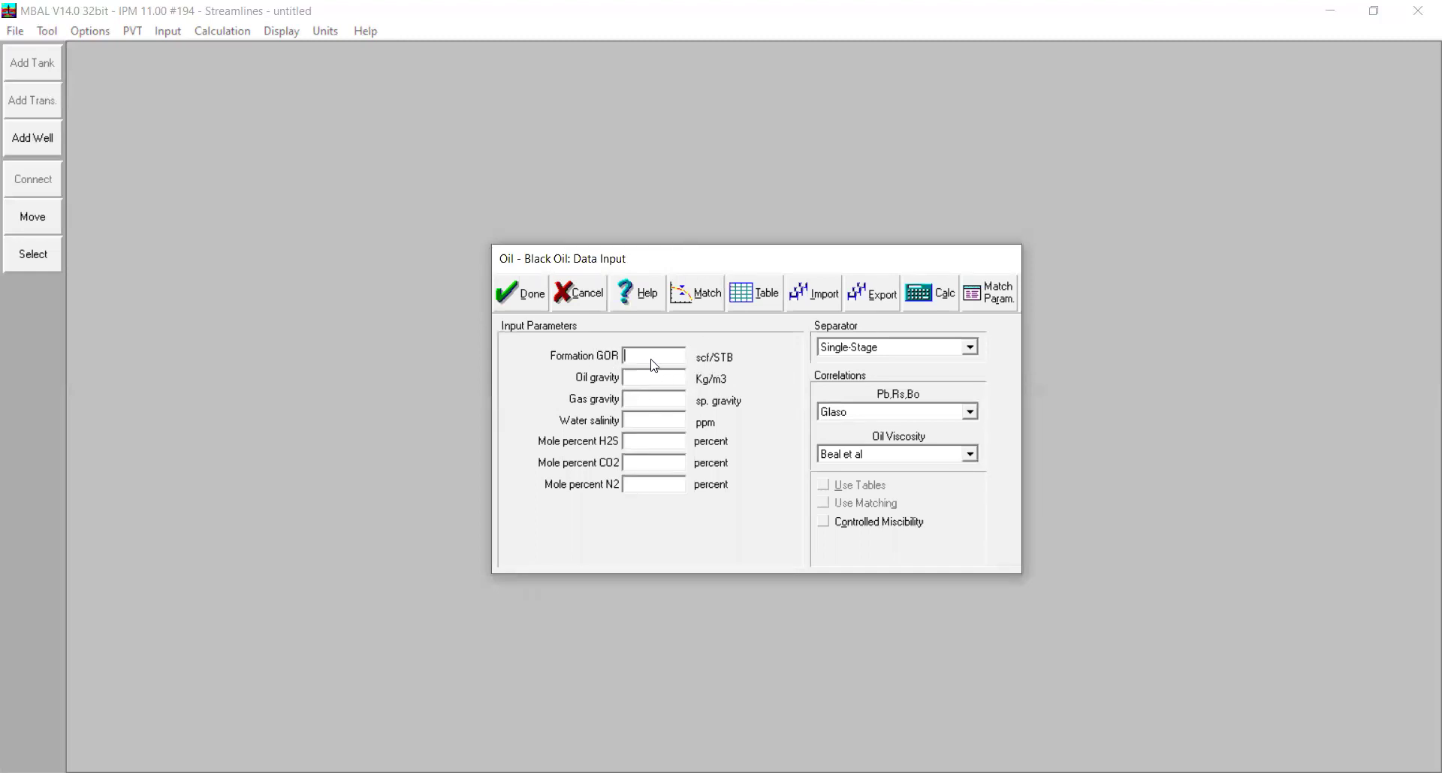
{"action": "type", "text": "500"}
{"action": "left_click", "coordinate": [659, 377]}
{"action": "type", "text": "830"}
{"action": "left_click", "coordinate": [674, 403]}
{"action": "type", "text": "0.815000"}
{"action": "key", "text": "BackSpace"}
{"action": "key", "text": "BackSpace"}
{"action": "key", "text": "BackSpace"}
{"action": "key", "text": "BackSpace"}
{"action": "key", "text": "BackSpace"}
Set water salinity to 15000 ppm and the H2S, CO2 and N2 mole percents to 0, and accept the fluid data
{"action": "left_click", "coordinate": [669, 422]}
{"action": "type", "text": "150000"}
{"action": "left_click", "coordinate": [657, 464]}
{"action": "type", "text": "0"}
{"action": "left_click", "coordinate": [657, 492]}
{"action": "type", "text": "0"}
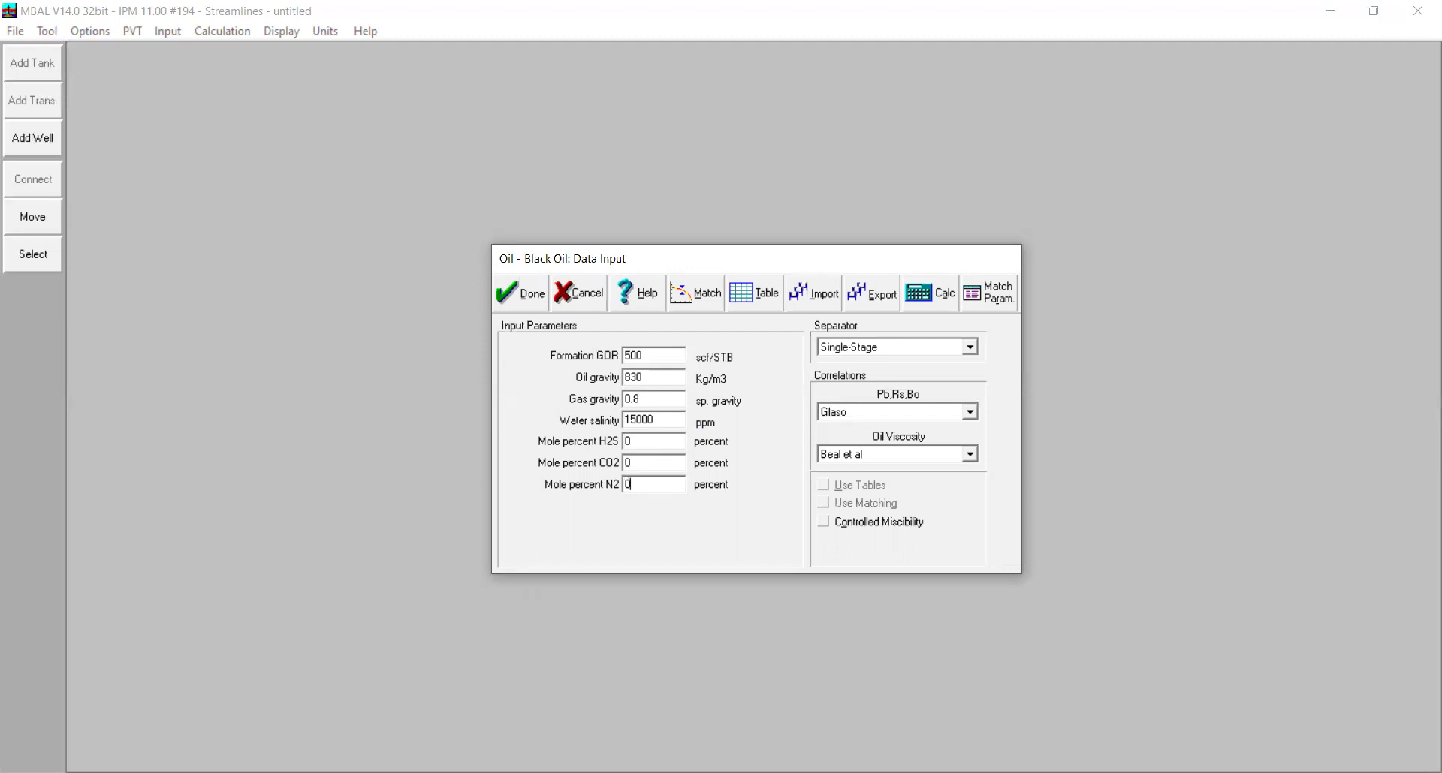
{"action": "left_click", "coordinate": [536, 294]}
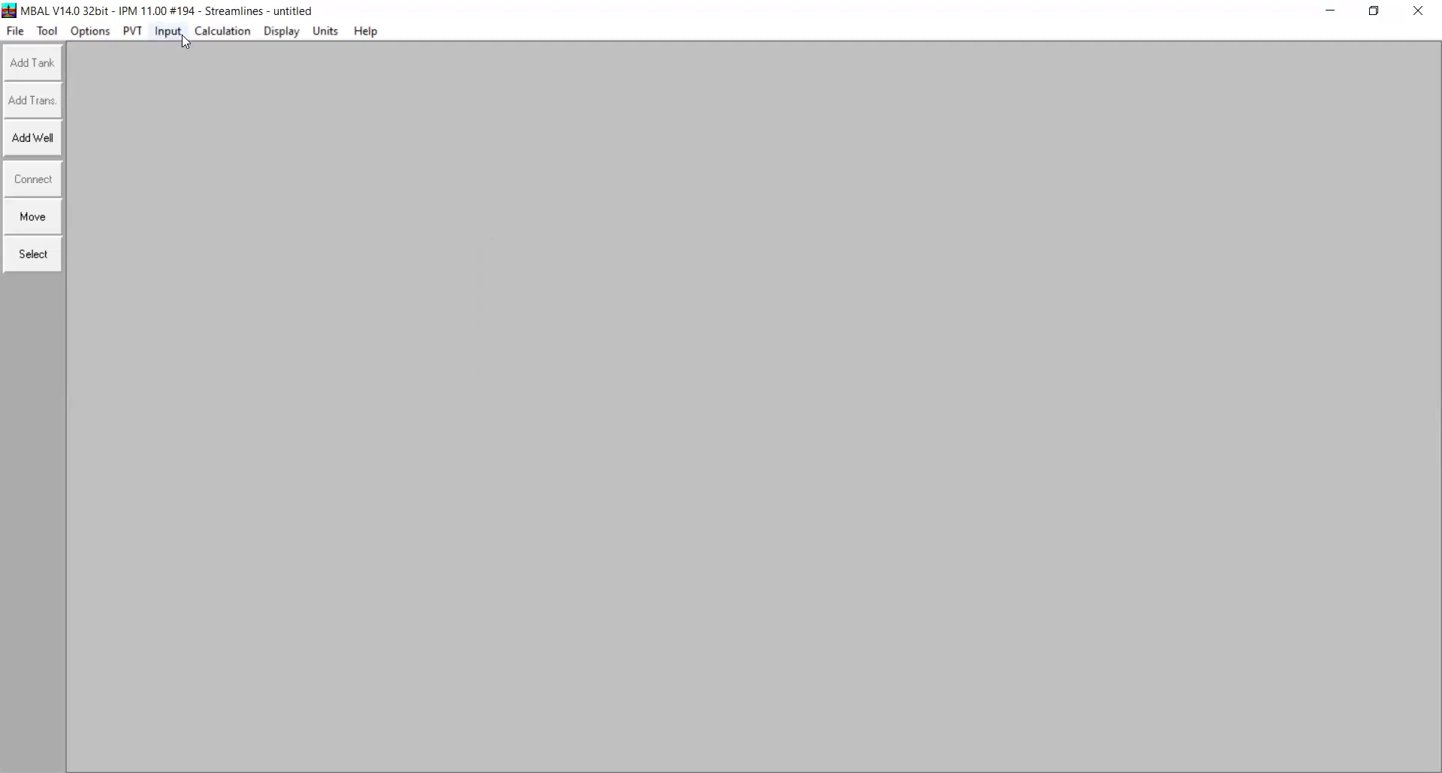
Open the streamline reservoir boundary data and set the top boundary to Y -2000 feet with type No-flow
{"action": "left_click", "coordinate": [175, 32]}
{"action": "left_click", "coordinate": [204, 51]}
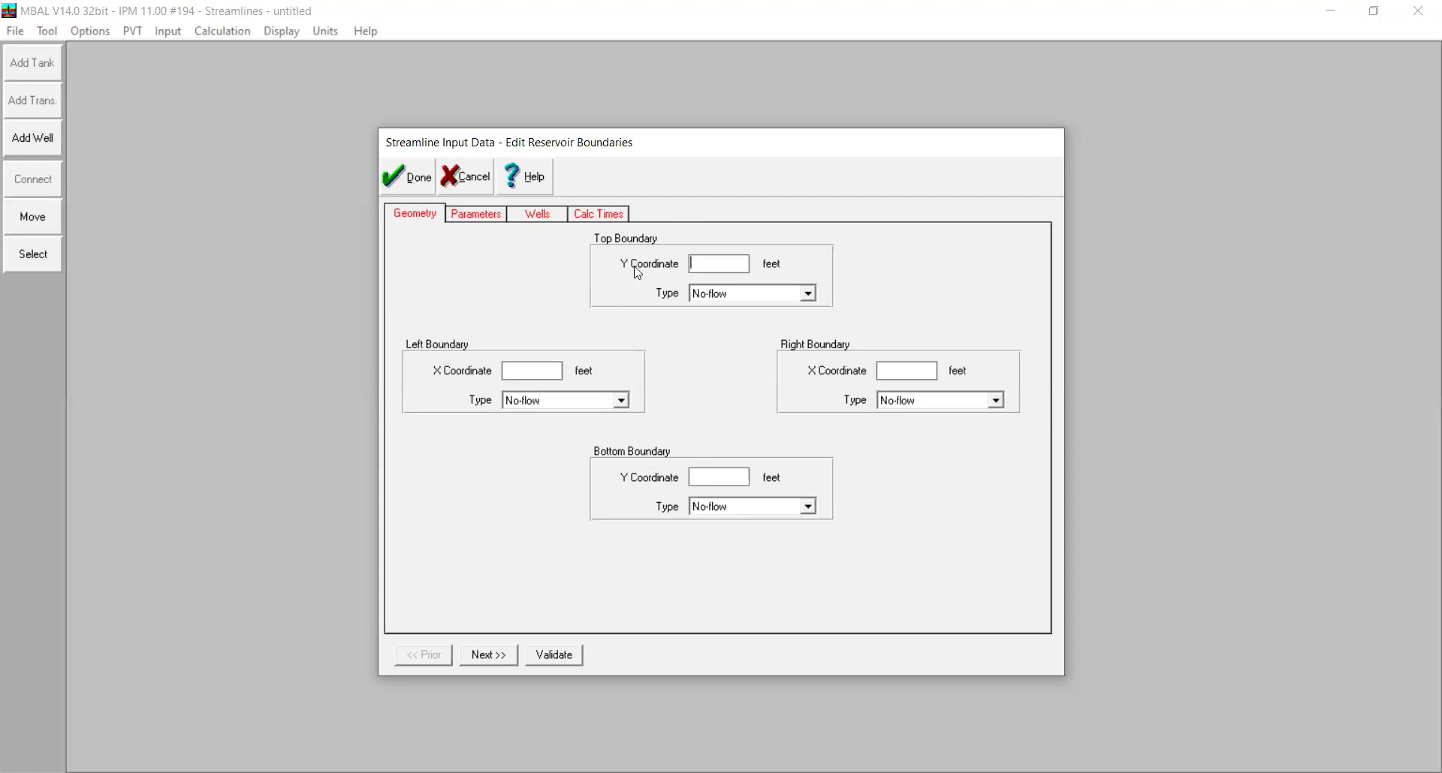
{"action": "type", "text": "-2000"}
{"action": "left_click", "coordinate": [754, 295]}
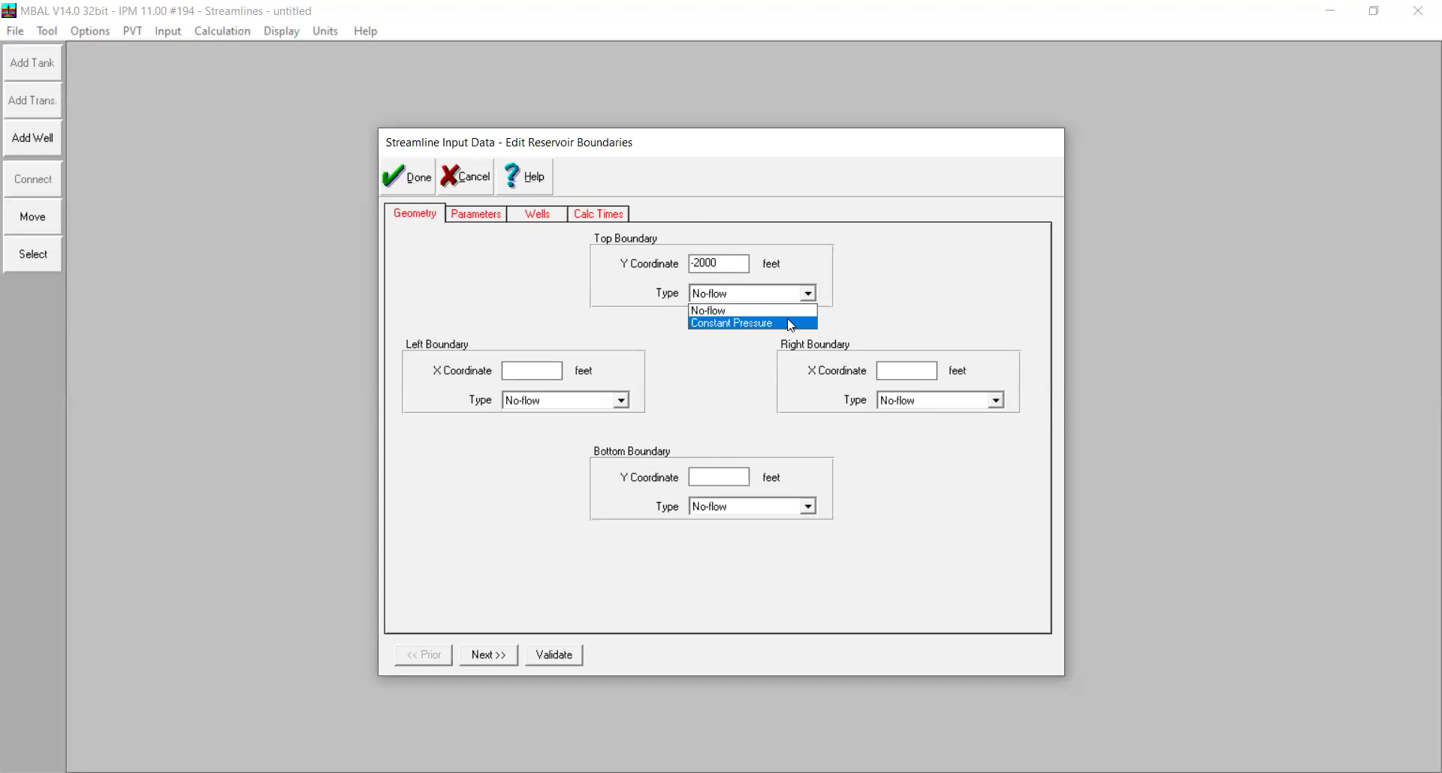
{"action": "key", "text": "Up"}
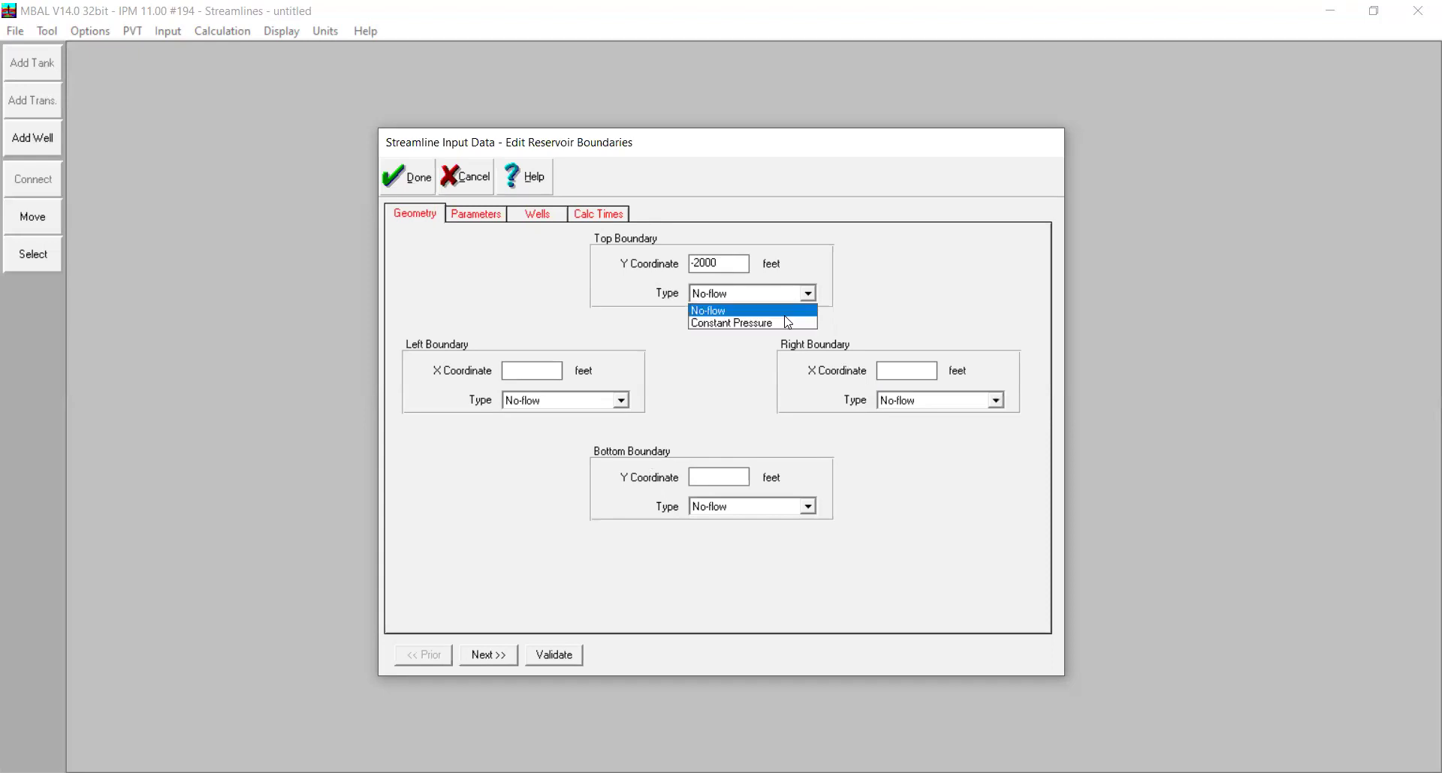
{"action": "key", "text": "Return"}
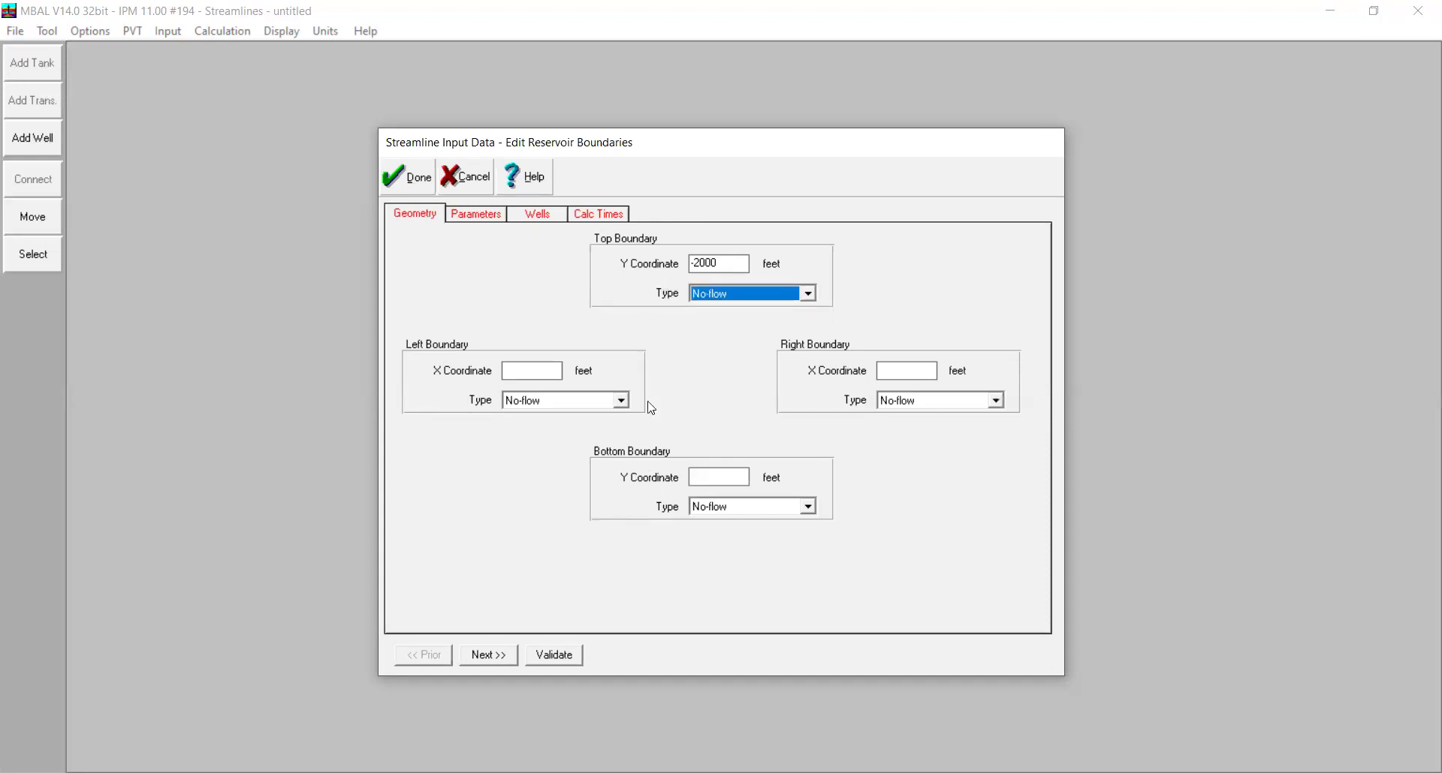
Set the bottom boundary to Y 2000 feet, the left to X -2000 feet and the right to X 2000 feet
{"action": "left_click", "coordinate": [699, 476]}
{"action": "type", "text": "2000"}
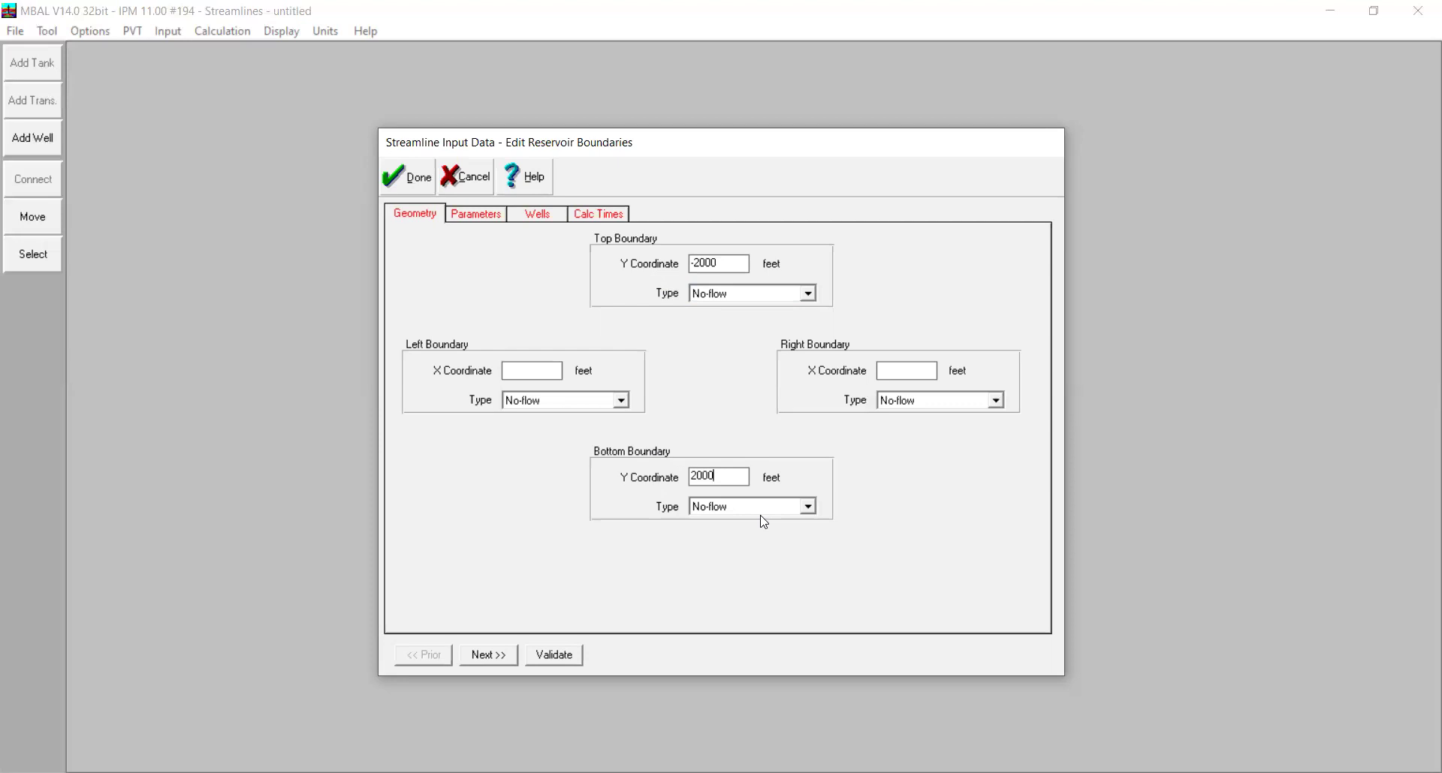
{"action": "type", "text": "-2000"}
{"action": "left_click", "coordinate": [882, 370]}
{"action": "type", "text": "2000"}
In the reservoir parameters, set initial pressure to 5000 psig, temperature to 150 deg F and porosity to 0.25
{"action": "left_click", "coordinate": [493, 657]}
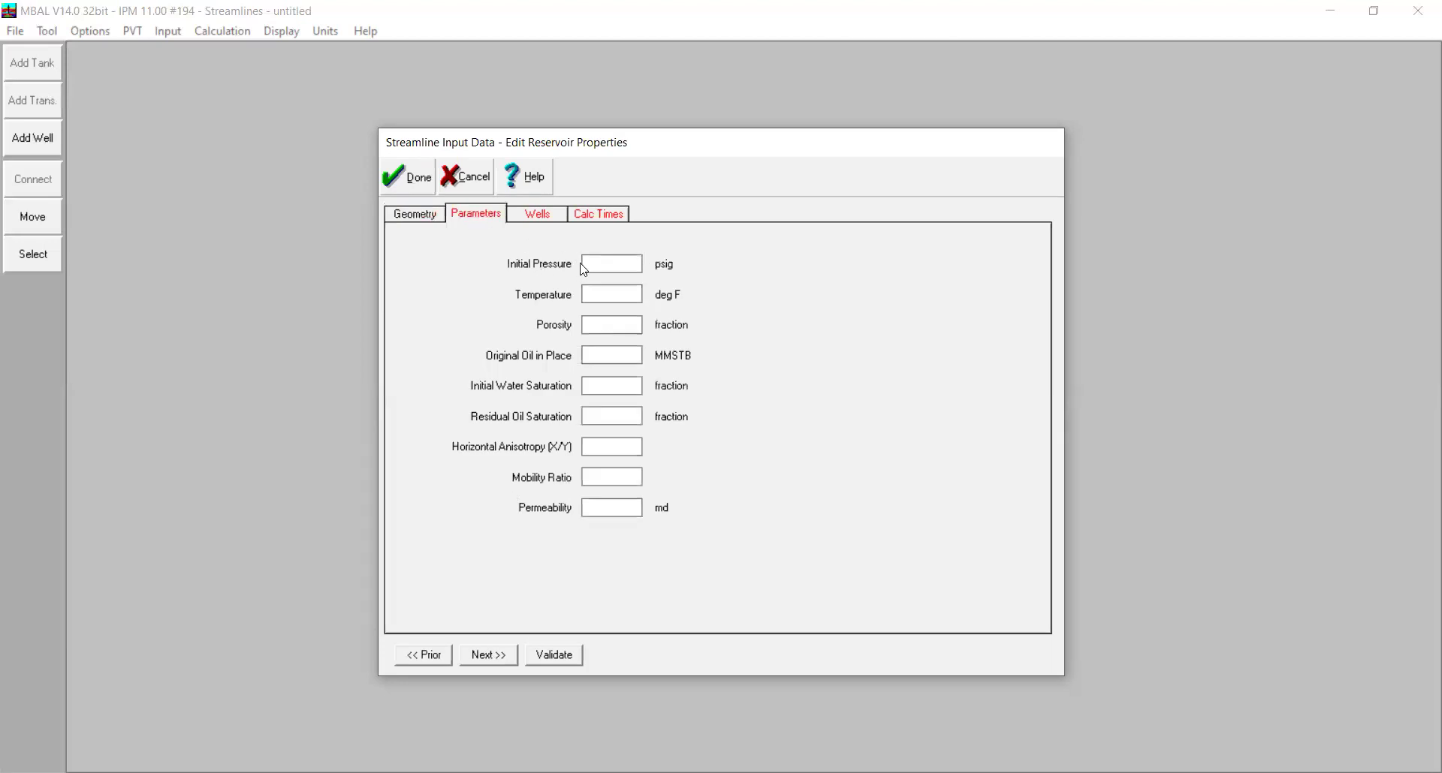
{"action": "type", "text": "4500"}
{"action": "key", "text": "BackSpace"}
{"action": "key", "text": "BackSpace"}
{"action": "key", "text": "BackSpace"}
{"action": "key", "text": "BackSpace"}
{"action": "type", "text": "5000"}
{"action": "left_click", "coordinate": [620, 294]}
{"action": "type", "text": "150"}
{"action": "left_click", "coordinate": [629, 326]}
{"action": "type", "text": "0.25"}
Enter original oil in place 120 MMSTB, initial water saturation 0.3, residual oil saturation 0.25, horizontal anisotropy 1, mobility ratio 1 and permeability 100 md
{"action": "left_click", "coordinate": [603, 364]}
{"action": "type", "text": "120"}
{"action": "left_click", "coordinate": [627, 392]}
{"action": "type", "text": "0.3"}
{"action": "left_click", "coordinate": [600, 422]}
{"action": "type", "text": "0.25"}
{"action": "left_click", "coordinate": [603, 453]}
{"action": "type", "text": "1"}
{"action": "type", "text": "1100"}
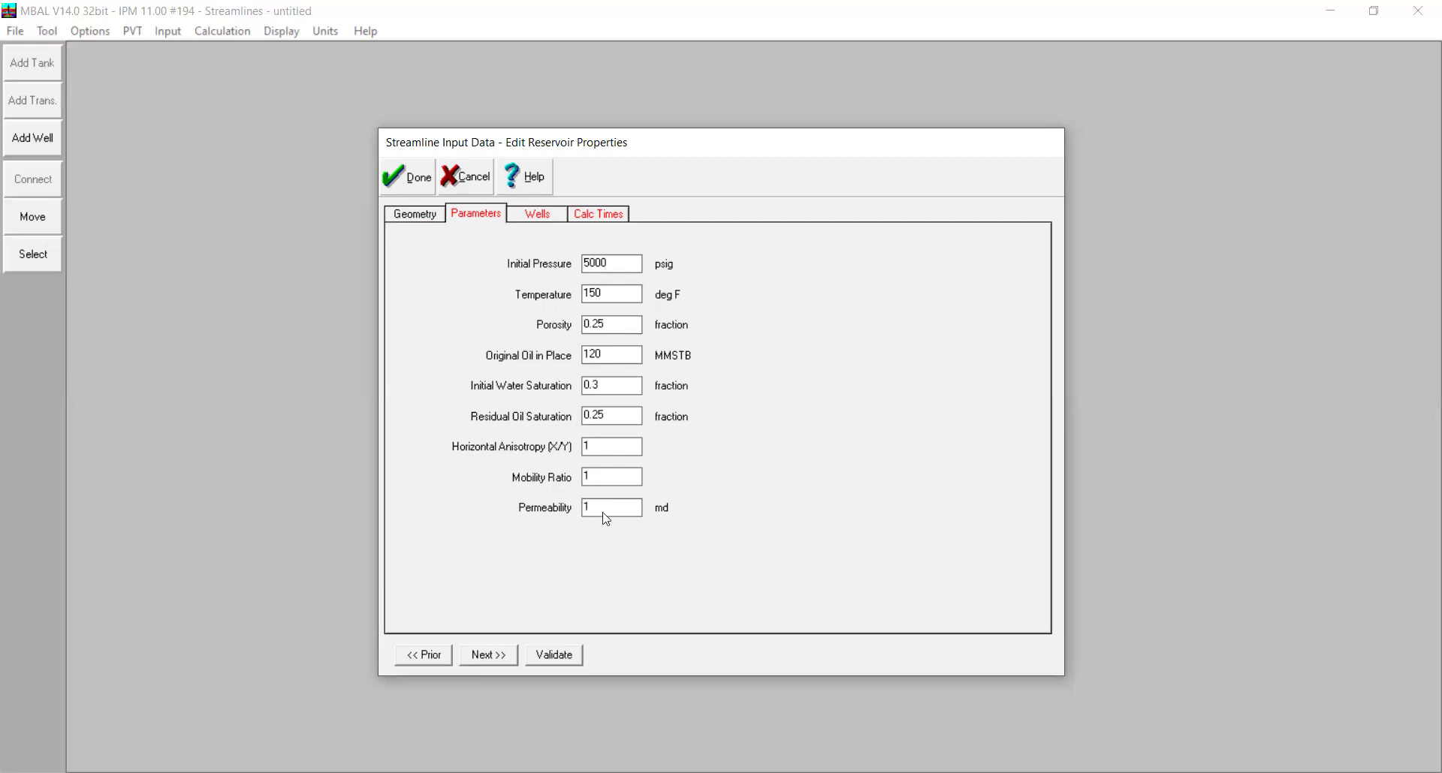
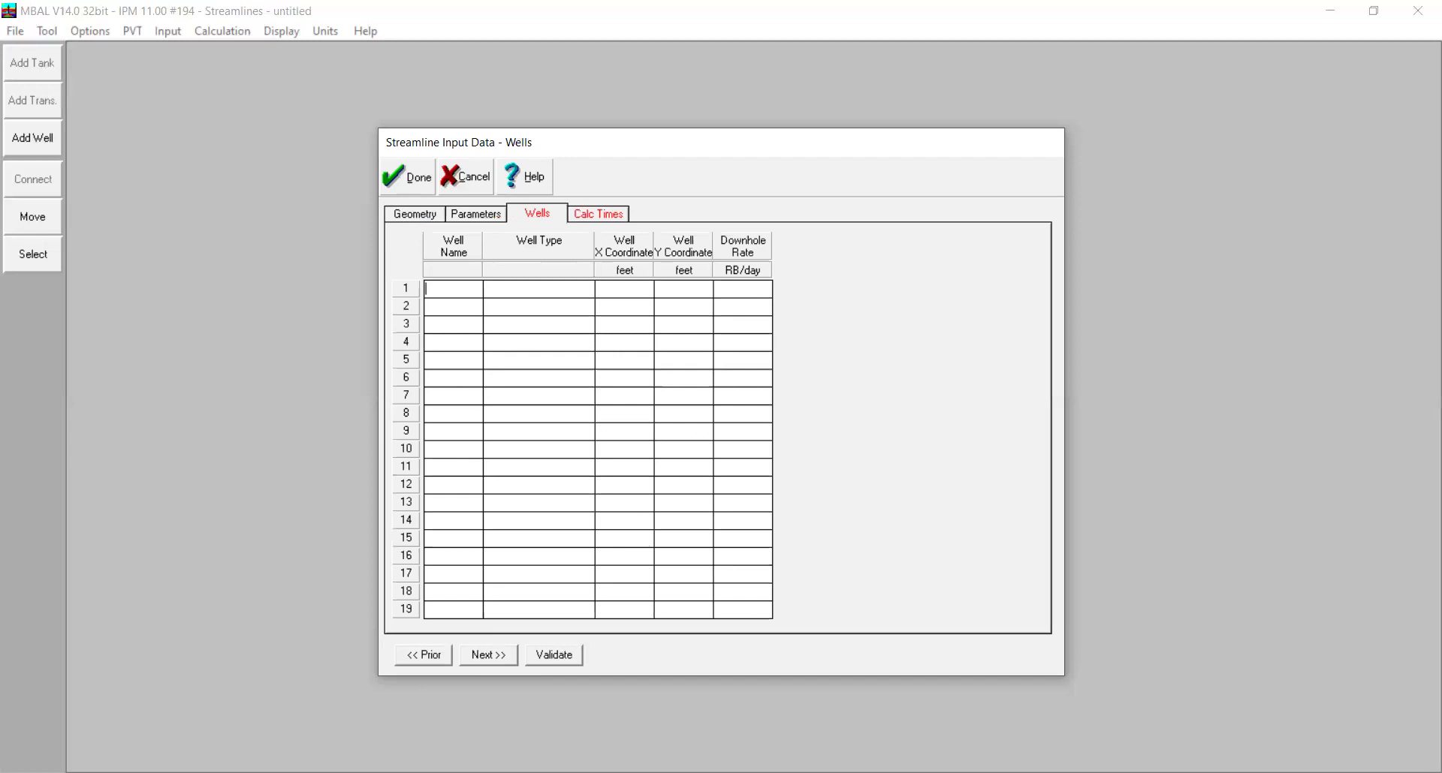
Paste the copied data for ten wells, with types, coordinates and downhole rates, into the wells table from row 1
{"action": "left_click", "coordinate": [470, 289]}
{"action": "right_click", "coordinate": [473, 288]}
{"action": "left_click", "coordinate": [480, 296]}
{"action": "left_click", "coordinate": [522, 339]}
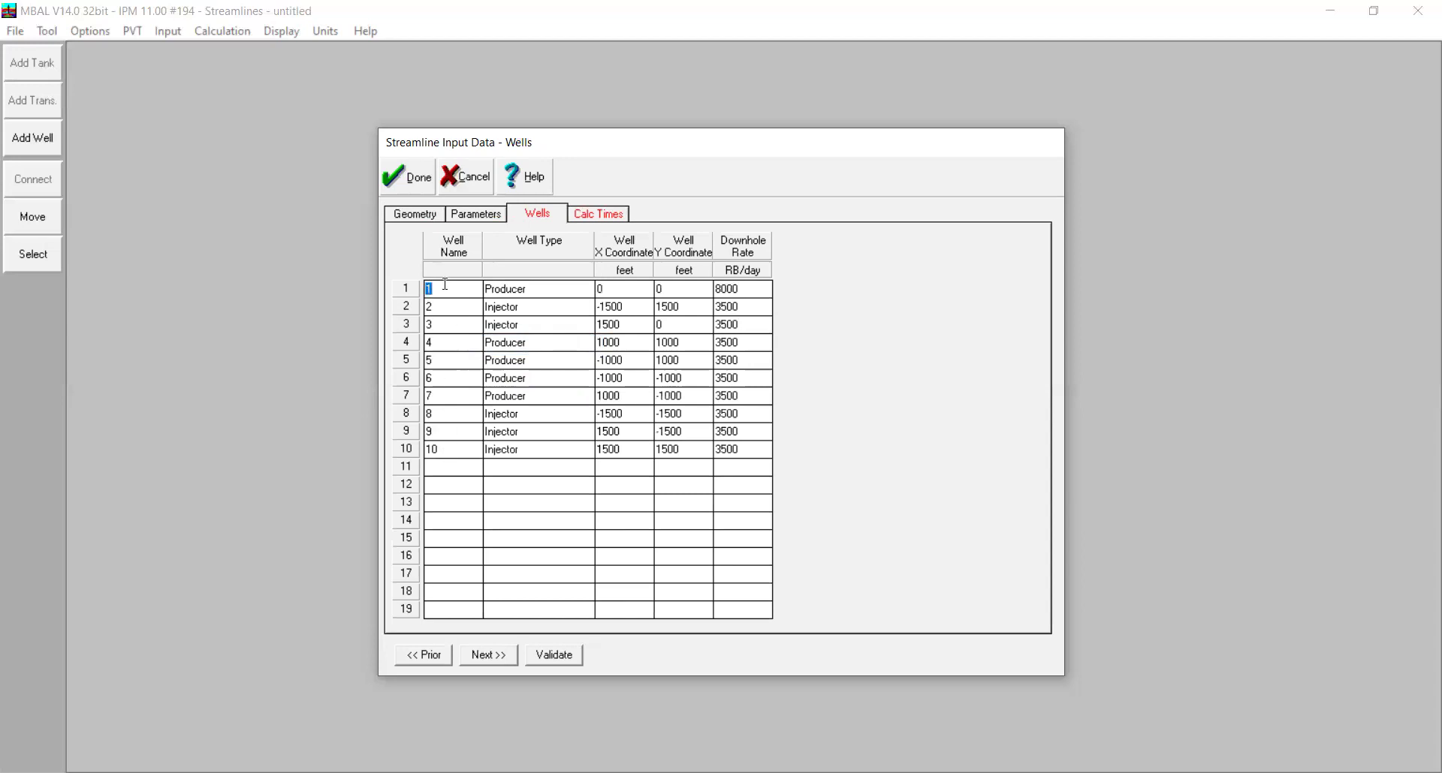
Review the well names, well types and X and Y coordinates in the wells table
{"action": "left_click", "coordinate": [445, 448]}
{"action": "left_click", "coordinate": [578, 290]}
{"action": "left_click", "coordinate": [570, 289]}
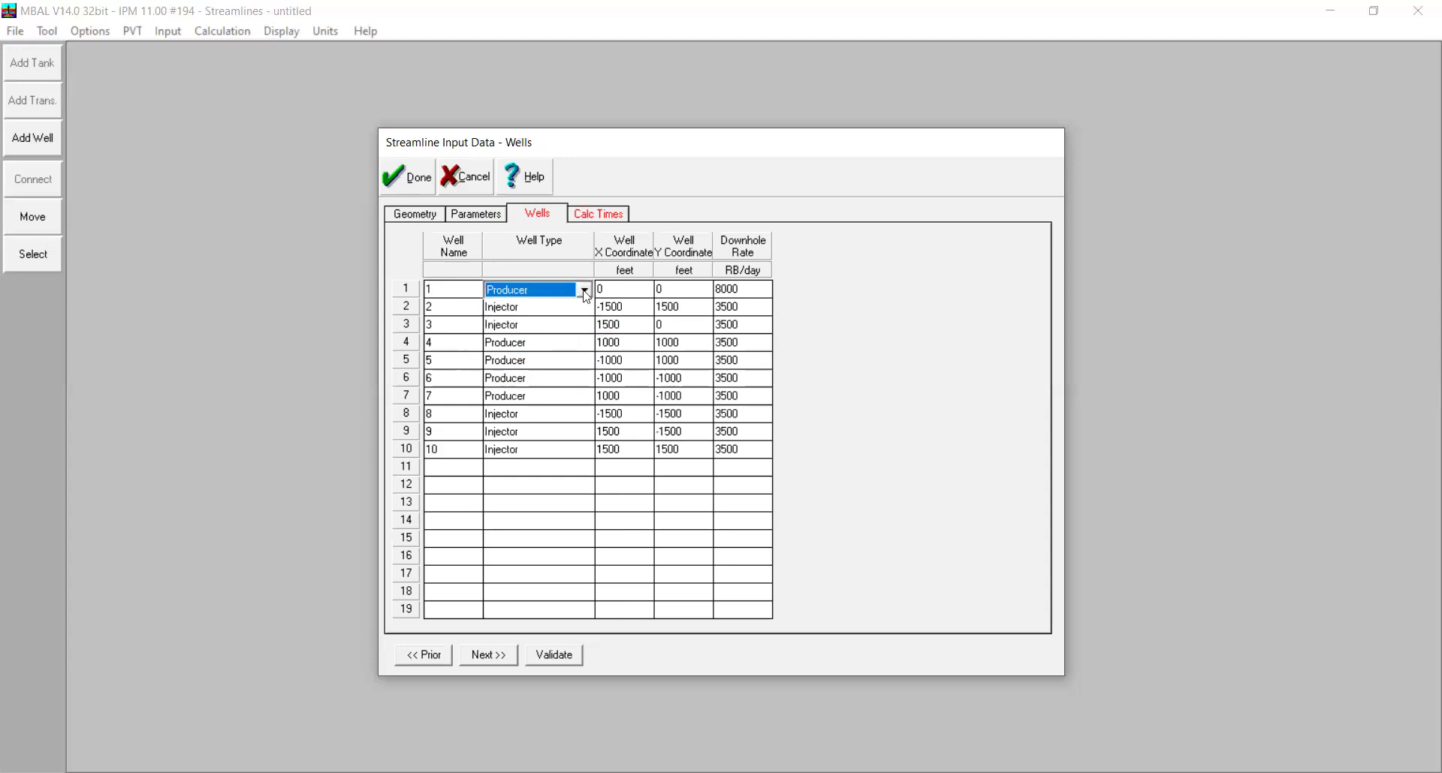
{"action": "left_click", "coordinate": [630, 289]}
{"action": "left_click", "coordinate": [662, 295]}
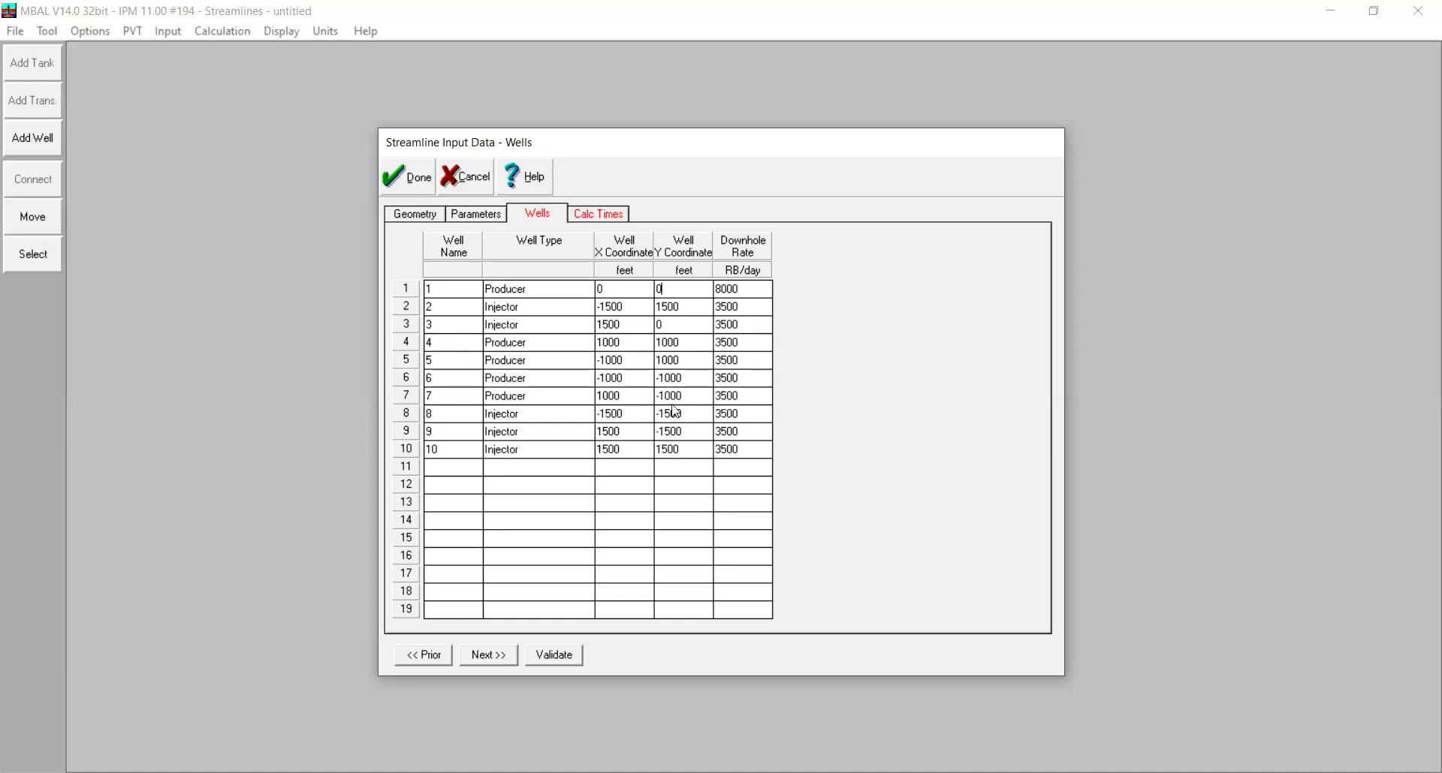
{"action": "left_click", "coordinate": [662, 282]}
Keep automatic reporting times for the calculation, validate the streamline input data and accept it
{"action": "left_click", "coordinate": [502, 665]}
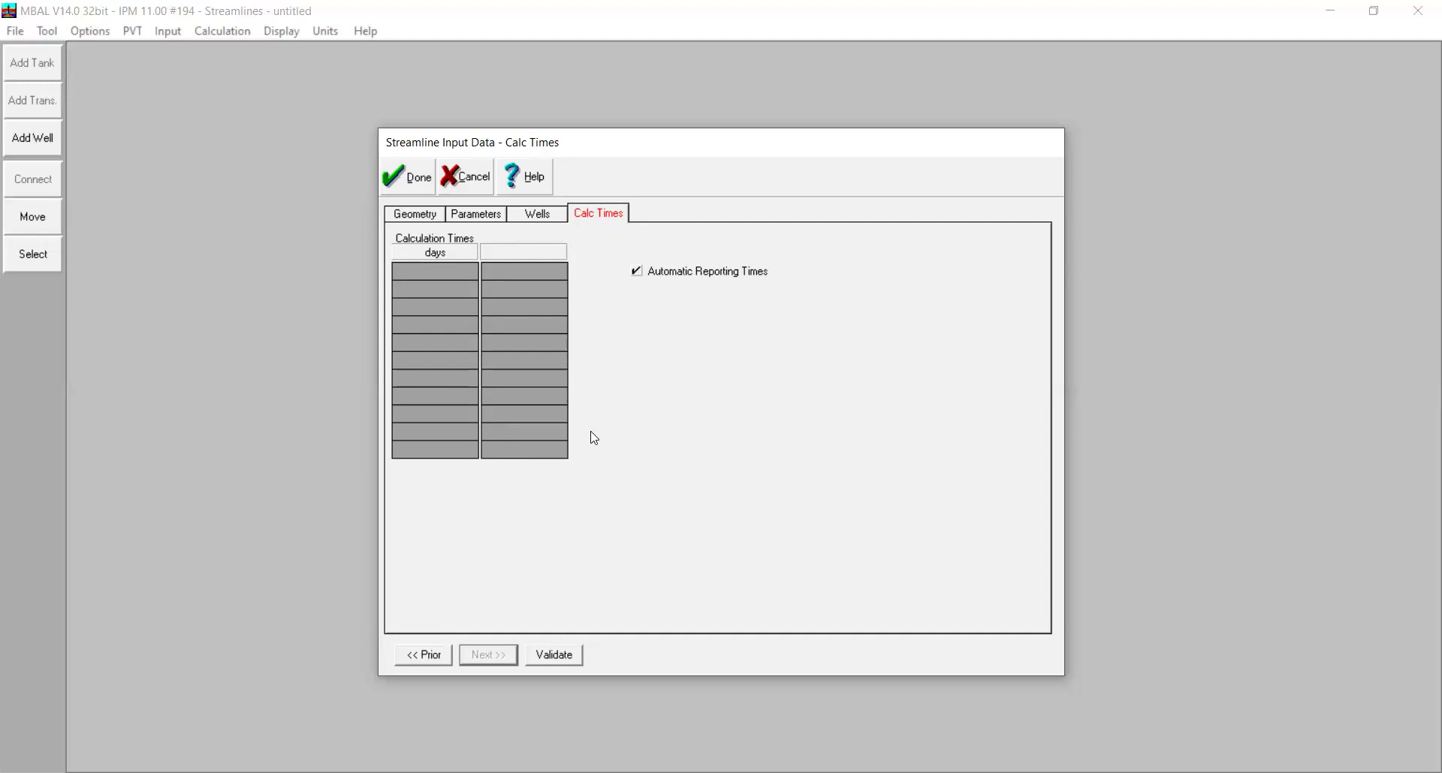
{"action": "left_click", "coordinate": [559, 656]}
{"action": "left_click", "coordinate": [412, 180]}
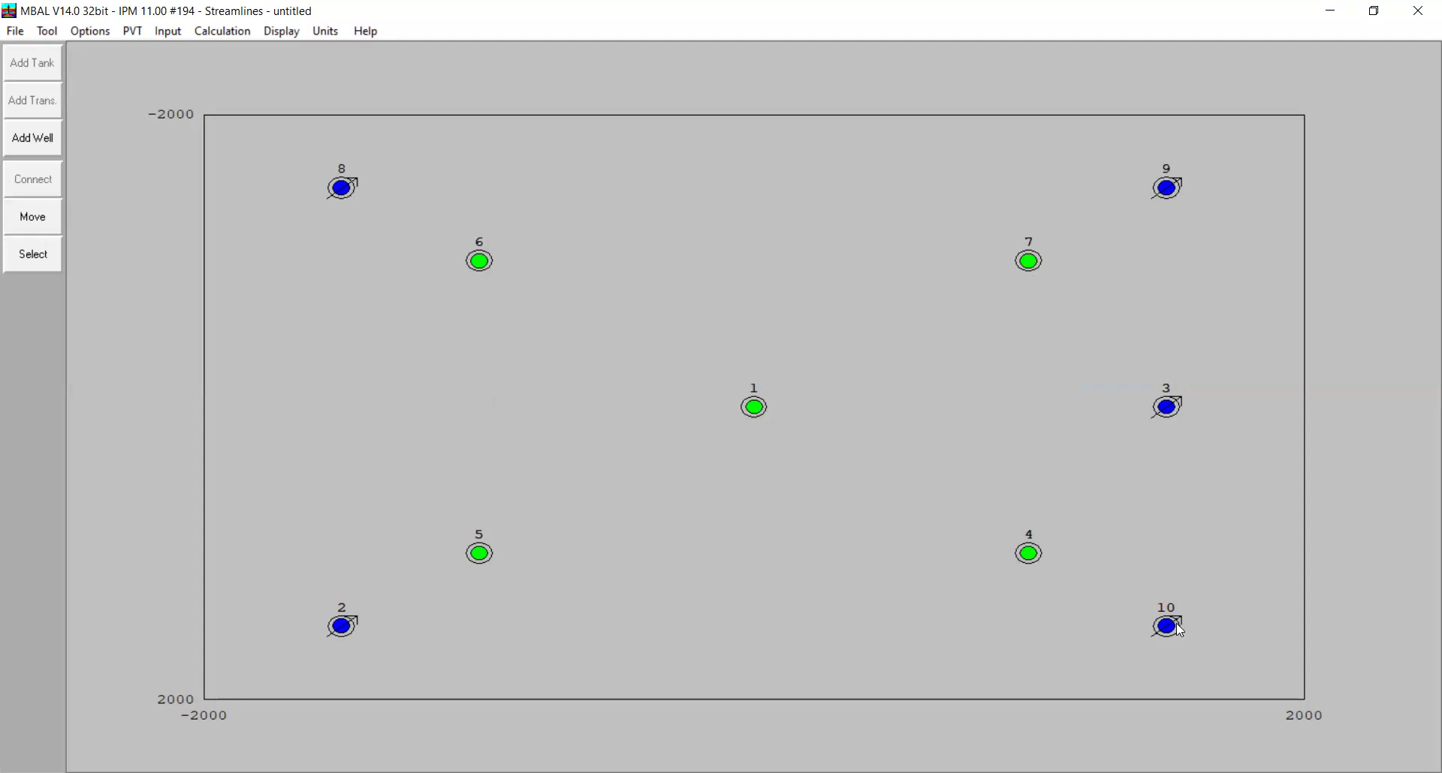
Run the streamline calculation and hide the fronts on the reservoir map
{"action": "left_click", "coordinate": [240, 39]}
{"action": "left_click", "coordinate": [254, 53]}
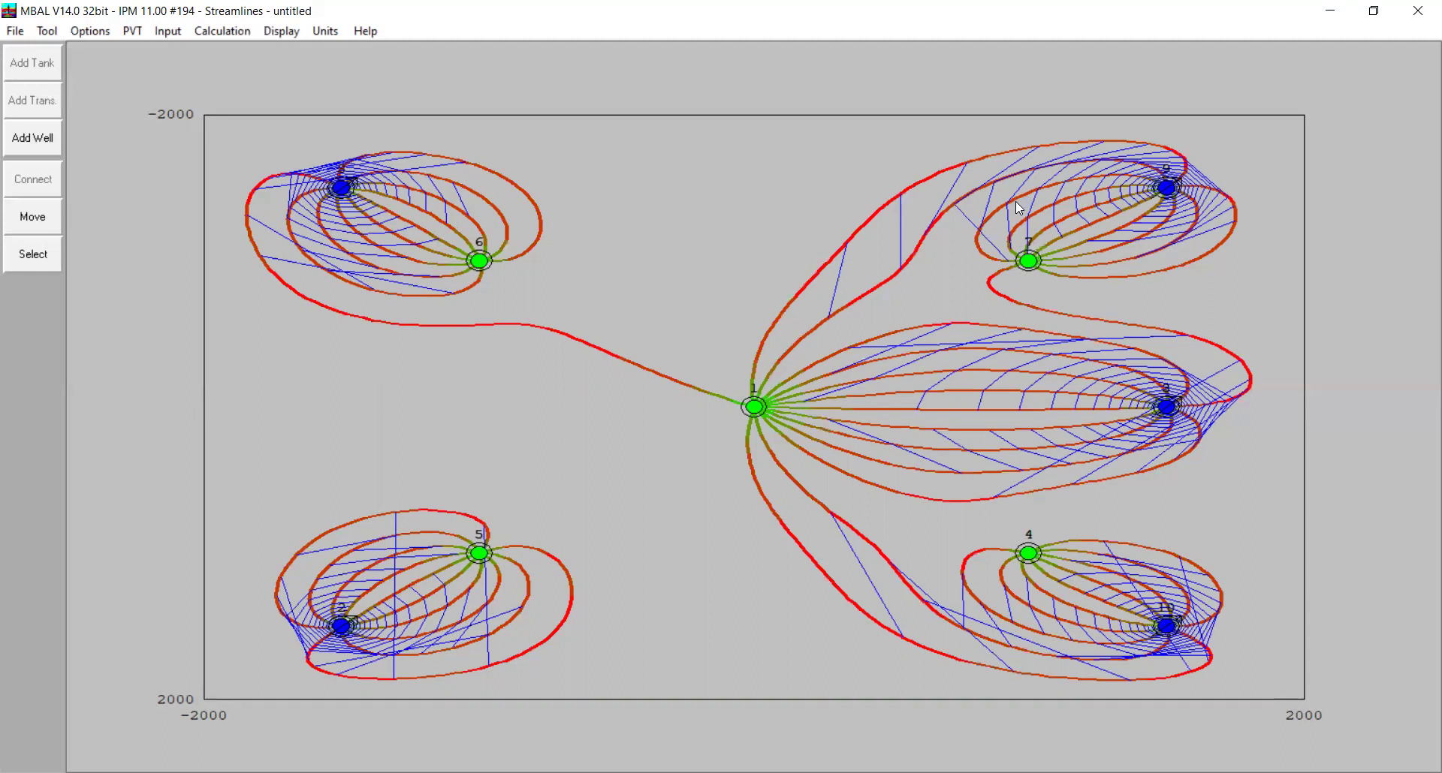
{"action": "left_click", "coordinate": [289, 30]}
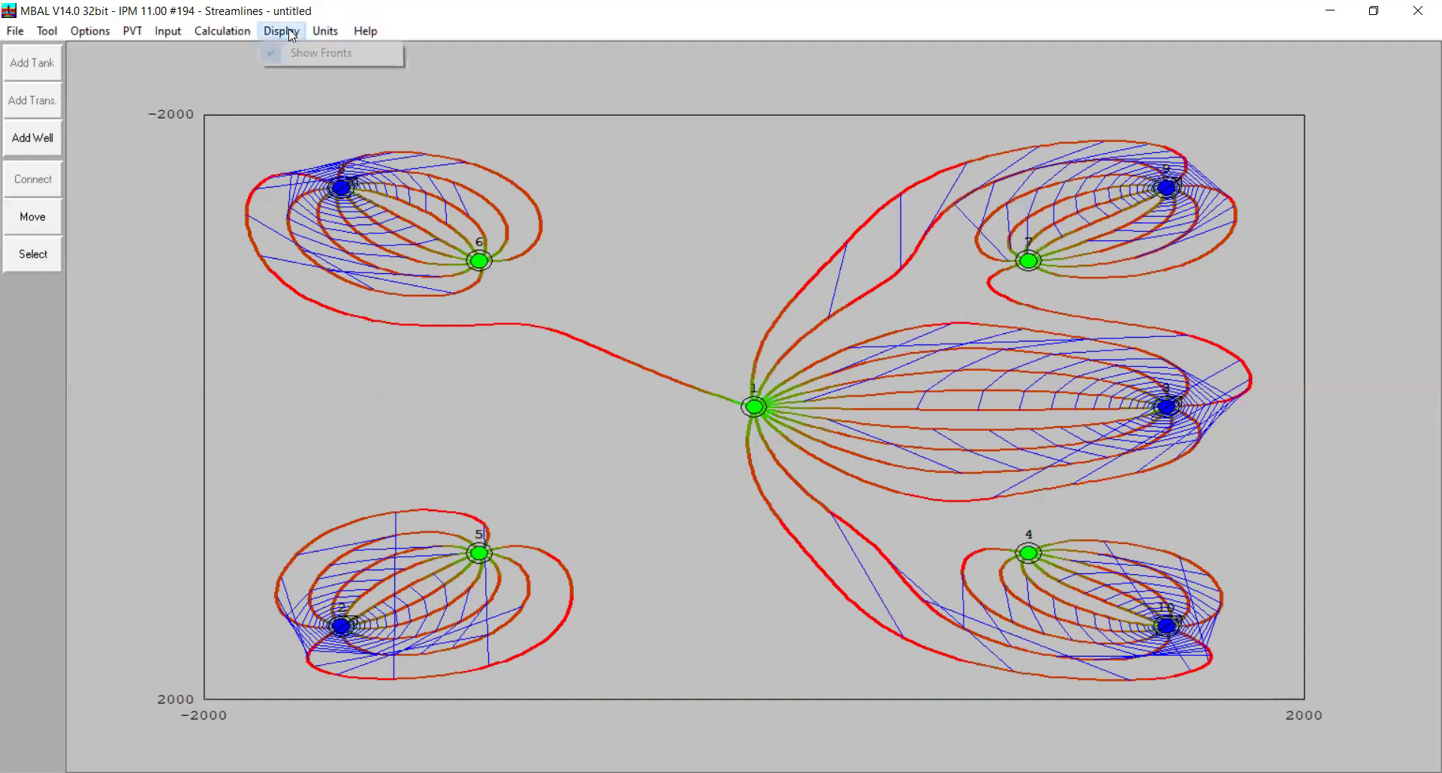
{"action": "left_click", "coordinate": [358, 58]}
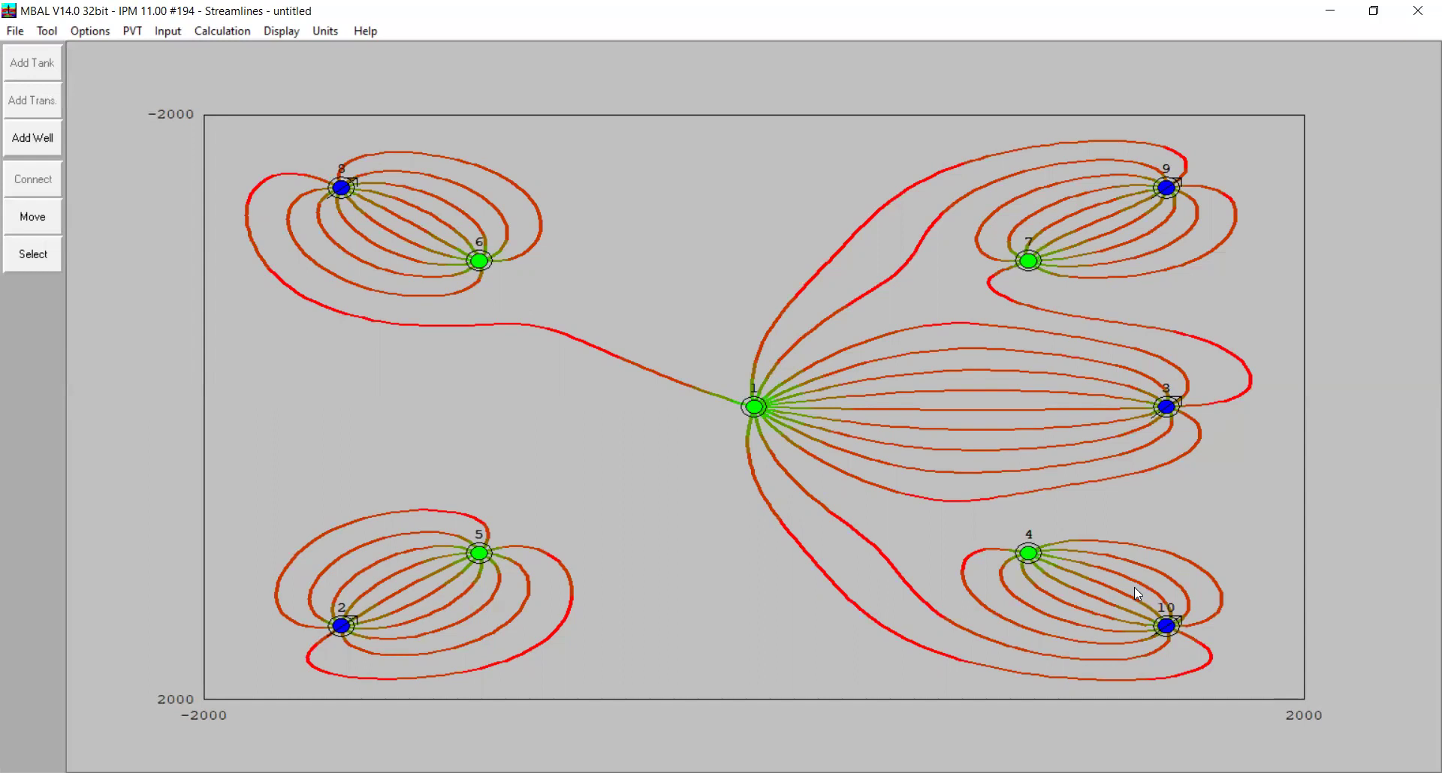
Open the calculation results and examine well 1's production, breakthrough time and the oil and water percentages swept by each injector
{"action": "left_click", "coordinate": [219, 31]}
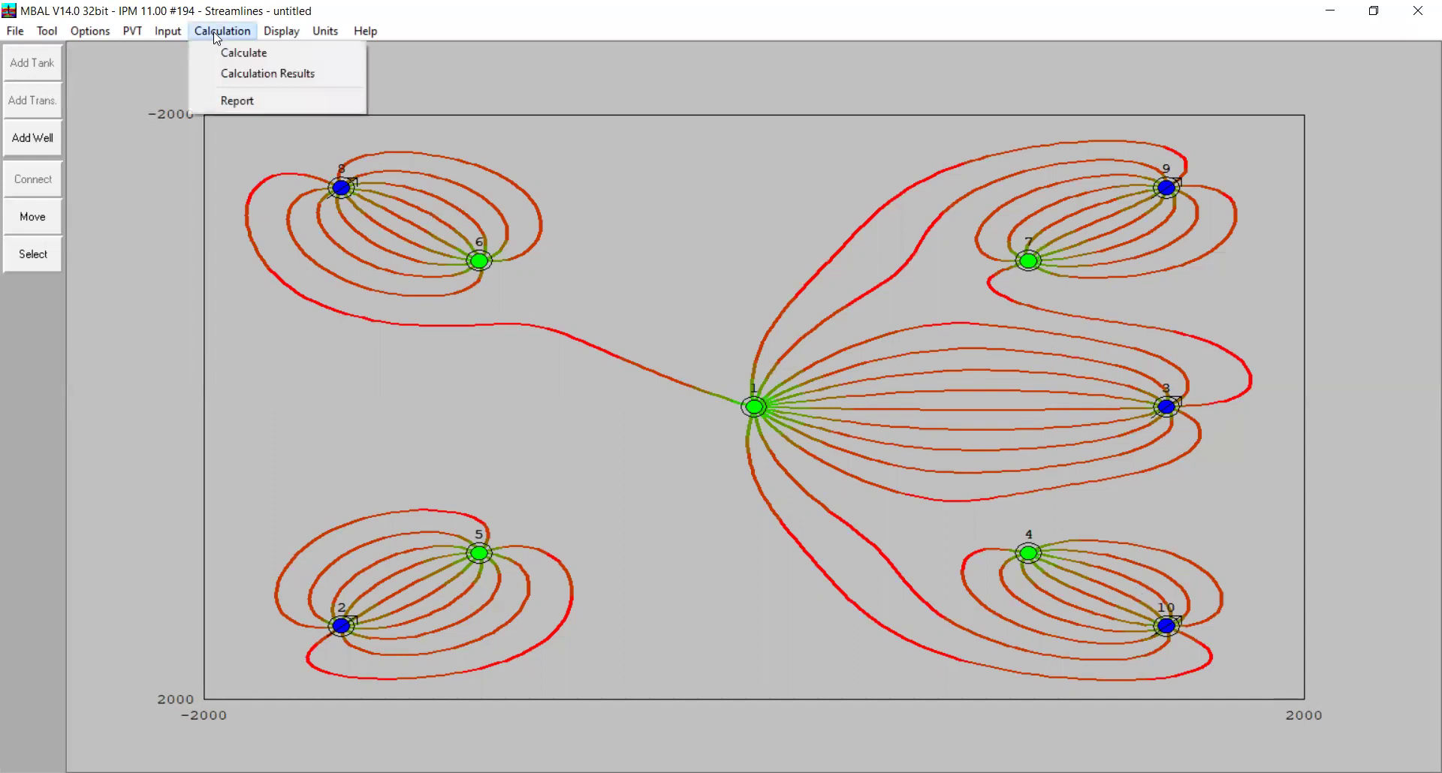
{"action": "left_click", "coordinate": [308, 71]}
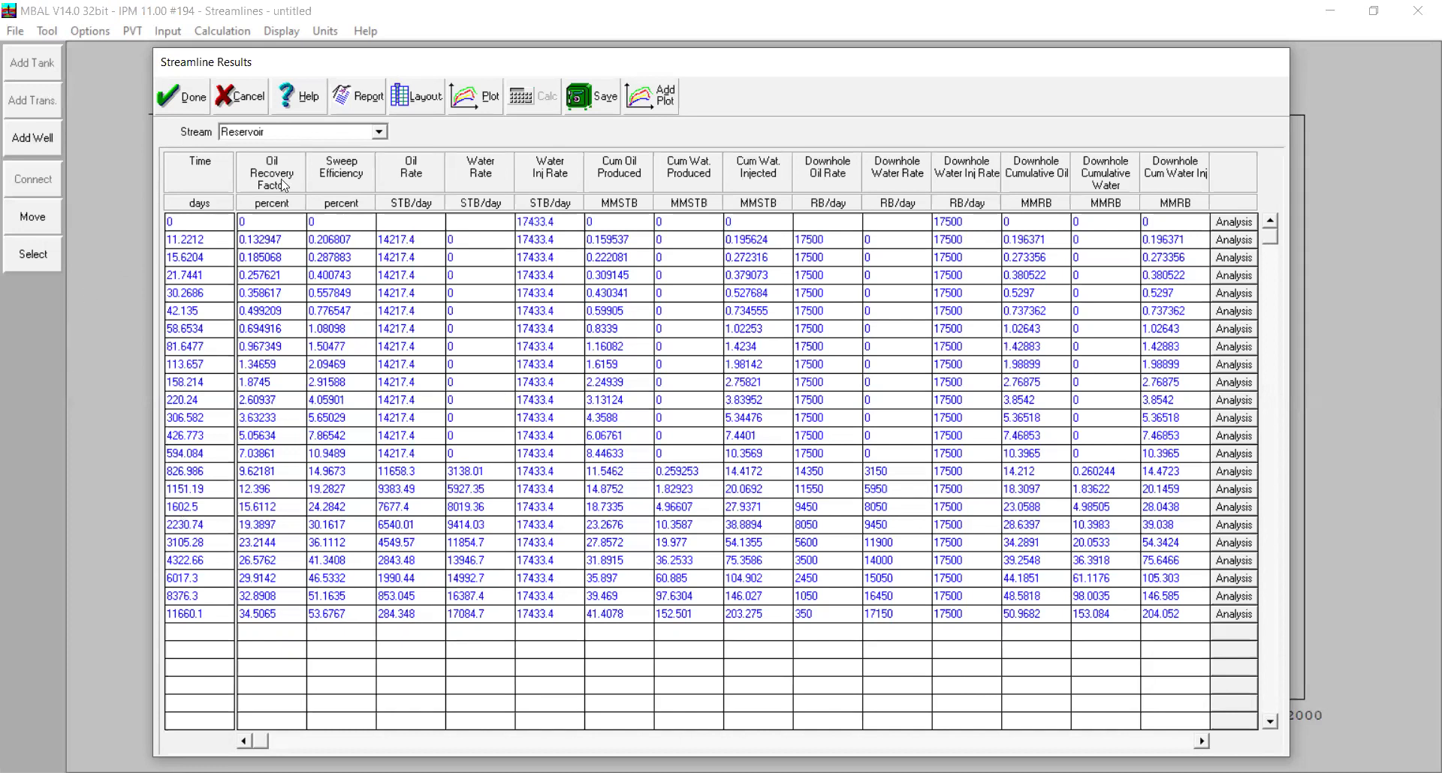
{"action": "left_click", "coordinate": [303, 137]}
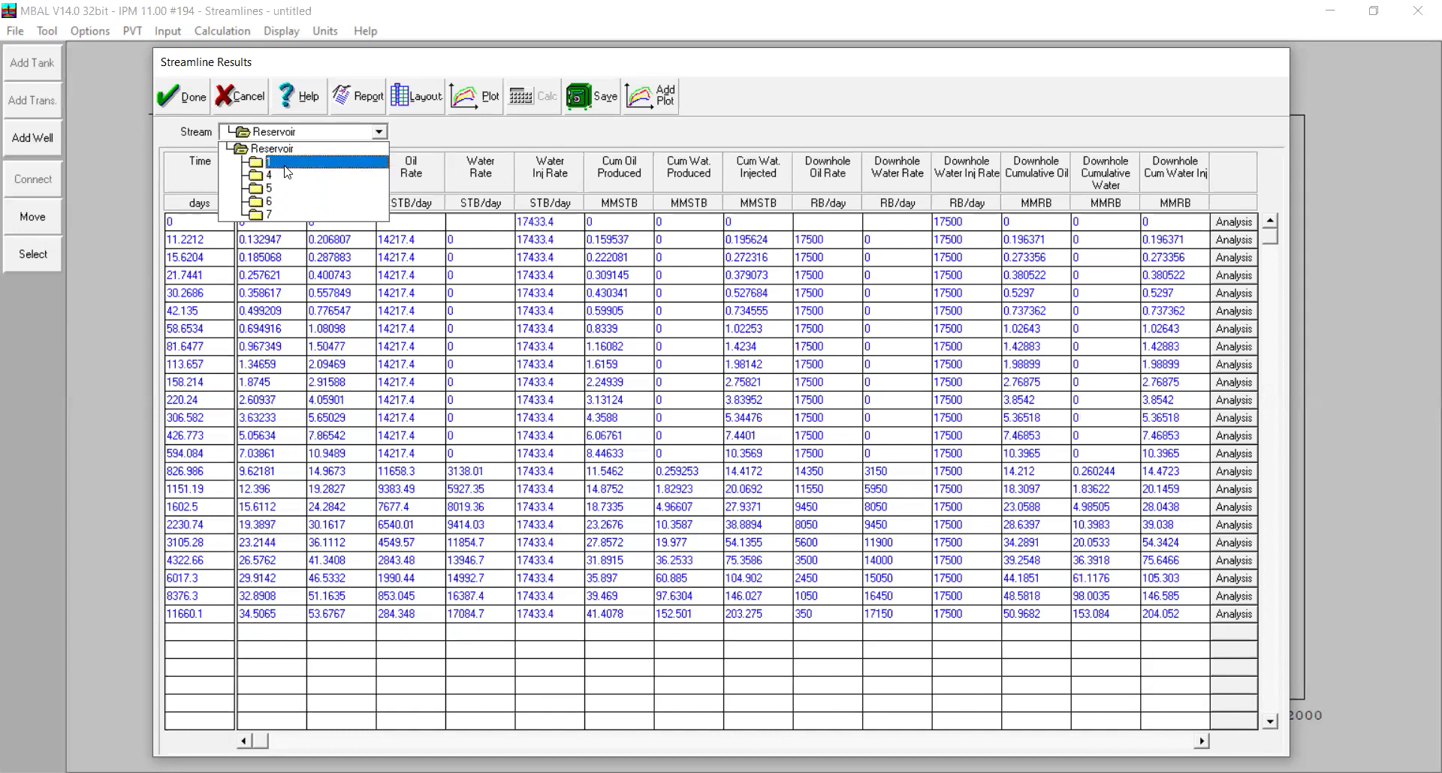
{"action": "left_click", "coordinate": [285, 165]}
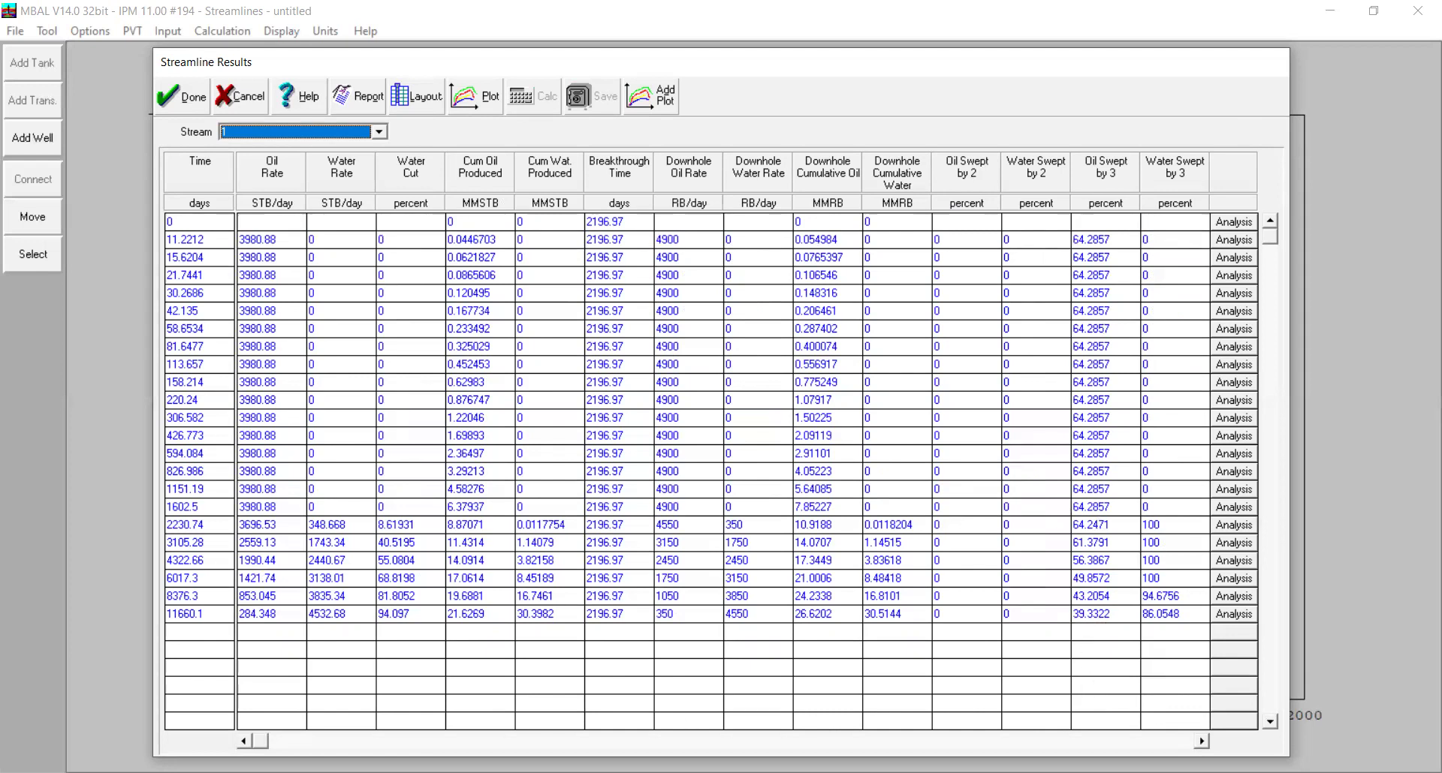
{"action": "left_click", "coordinate": [1202, 741]}
{"action": "left_click", "coordinate": [1202, 741]}
{"action": "left_click", "coordinate": [1202, 741]}
{"action": "left_click", "coordinate": [1201, 741]}
{"action": "left_click", "coordinate": [1202, 741]}
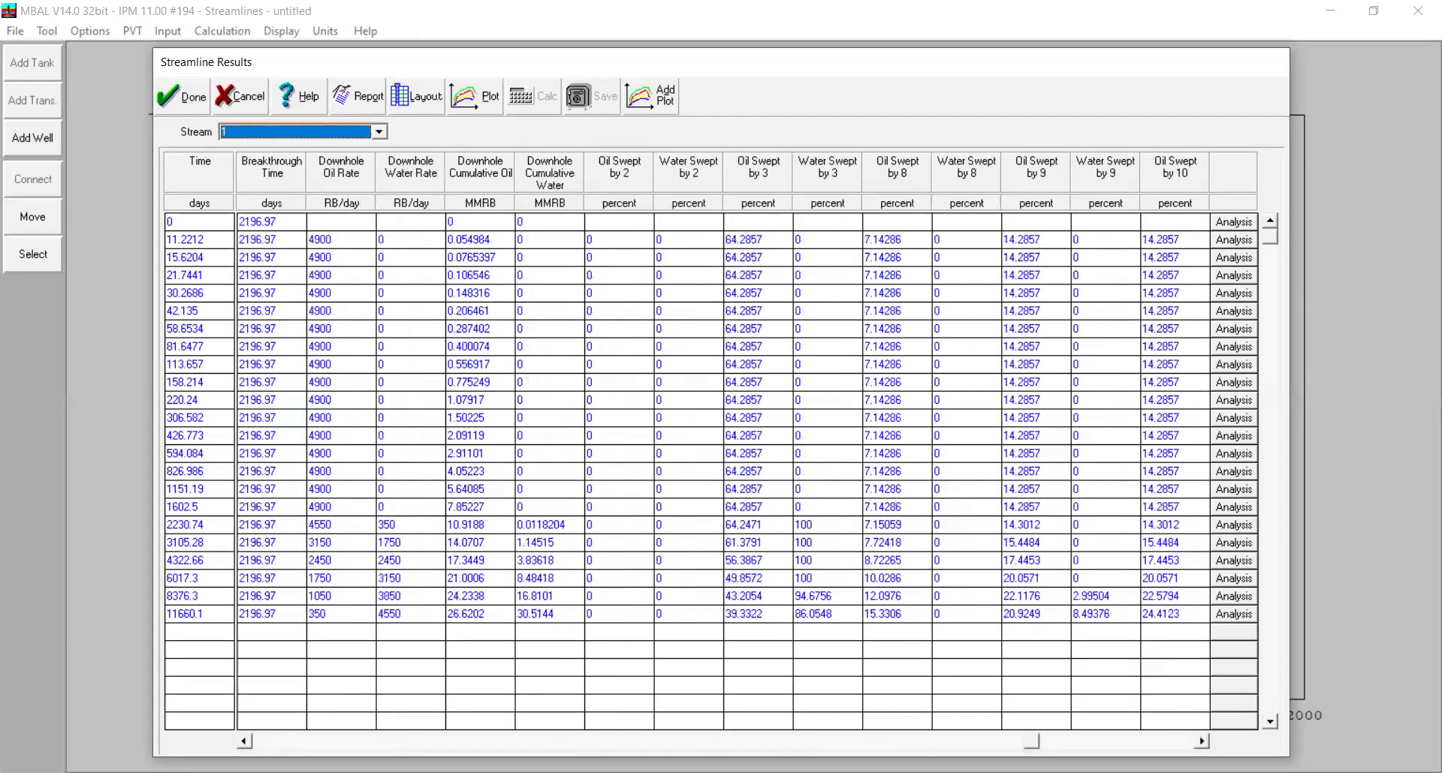
{"action": "left_click", "coordinate": [1202, 741]}
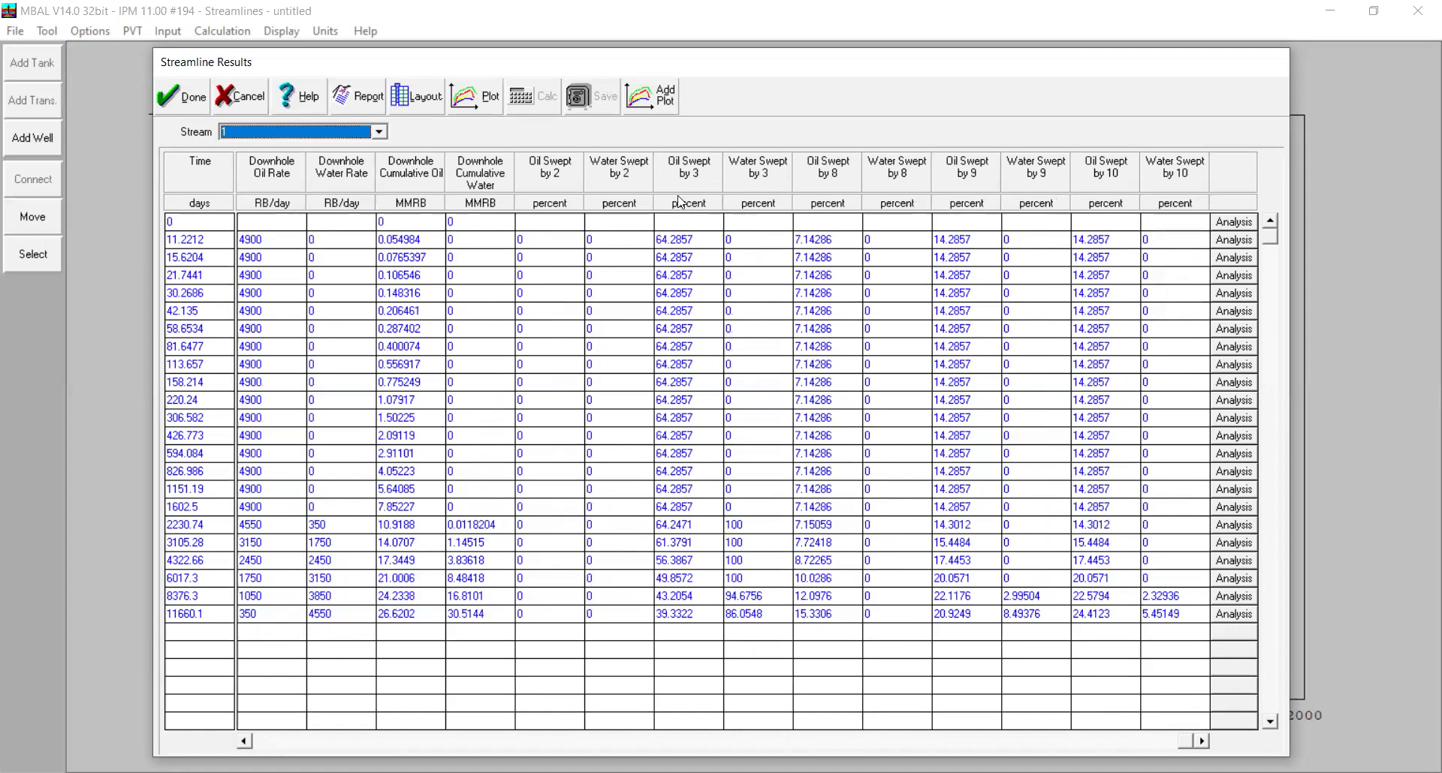
Plot the reservoir's sweep efficiency, oil rate and water rate against time
{"action": "left_click", "coordinate": [459, 97]}
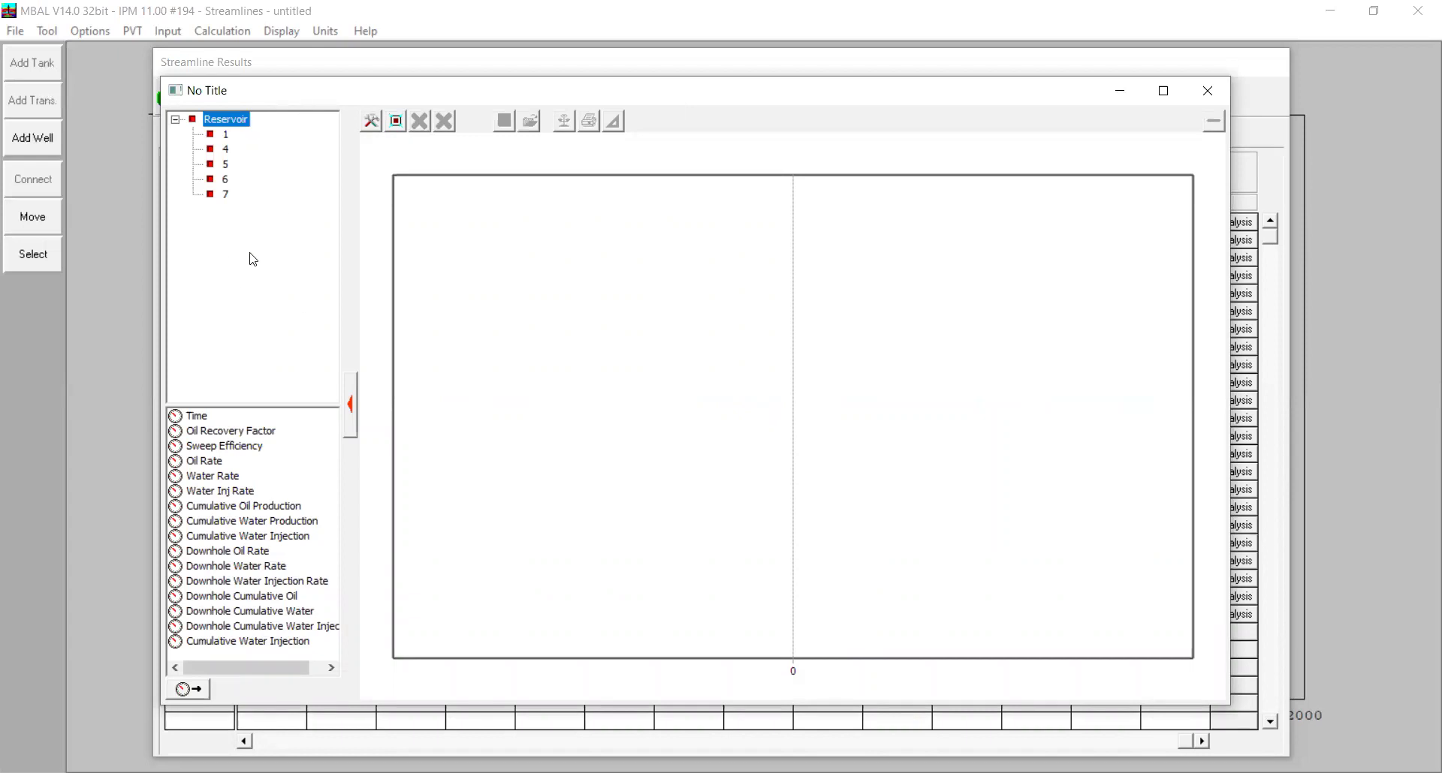
{"action": "left_click", "coordinate": [225, 447]}
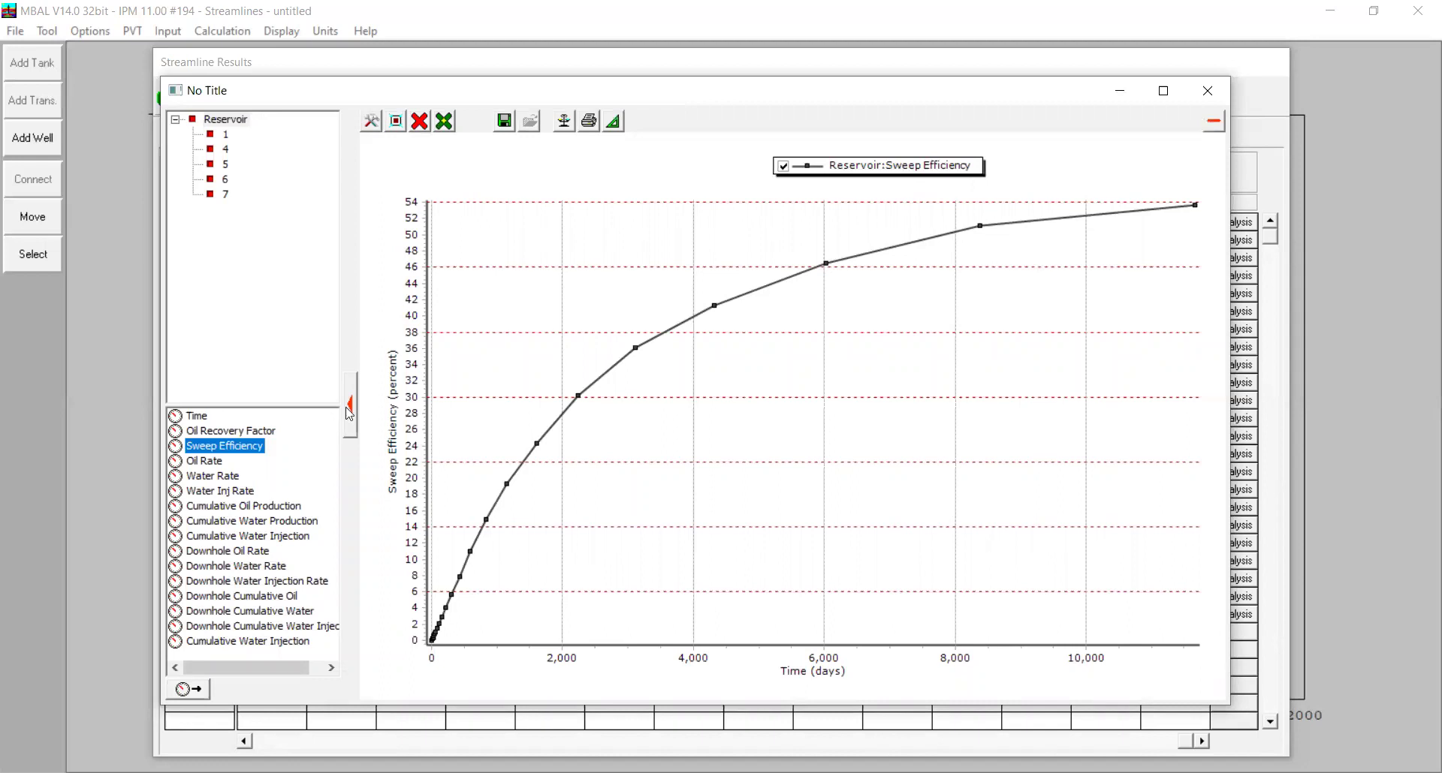
{"action": "left_click", "coordinate": [210, 461]}
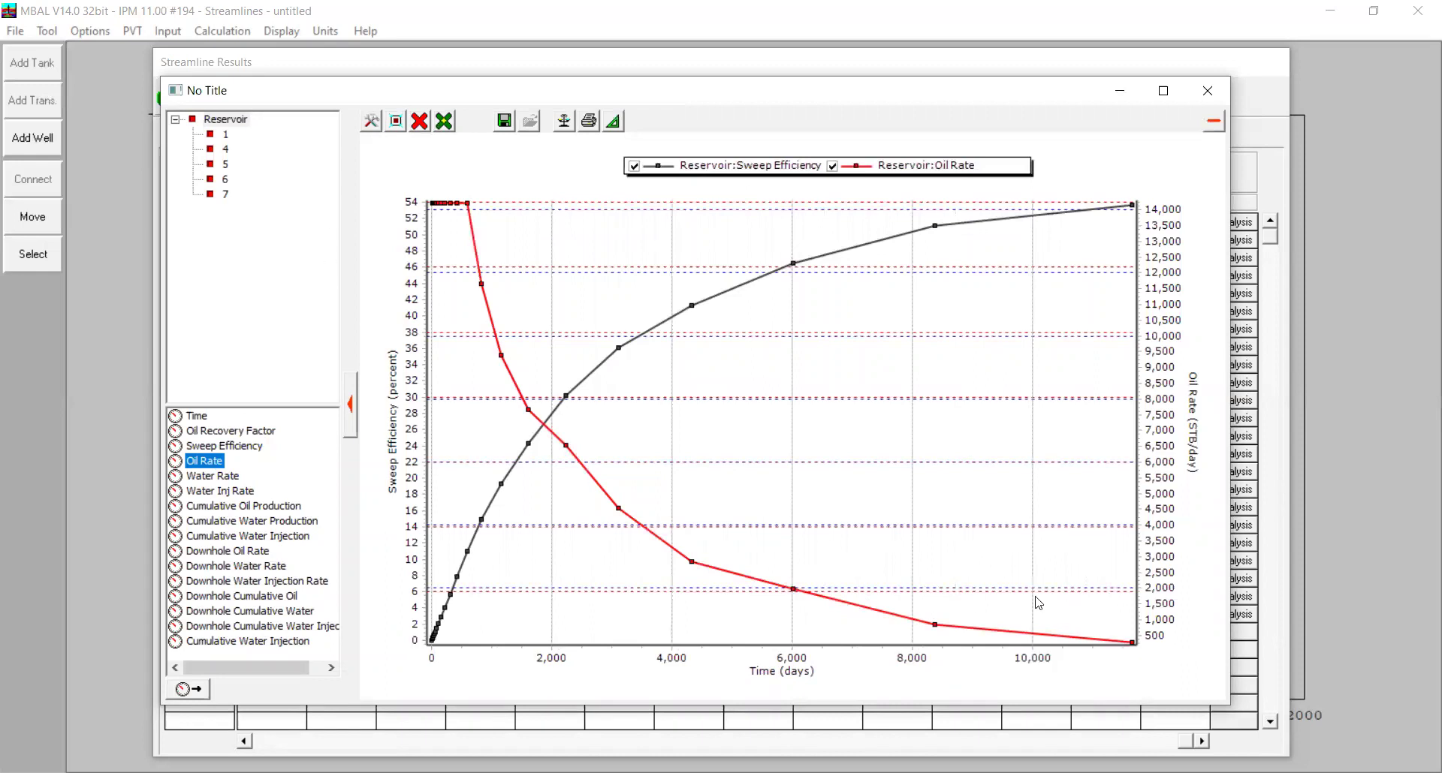
{"action": "left_click", "coordinate": [217, 477]}
{"action": "mouse_move", "coordinate": [465, 598]}
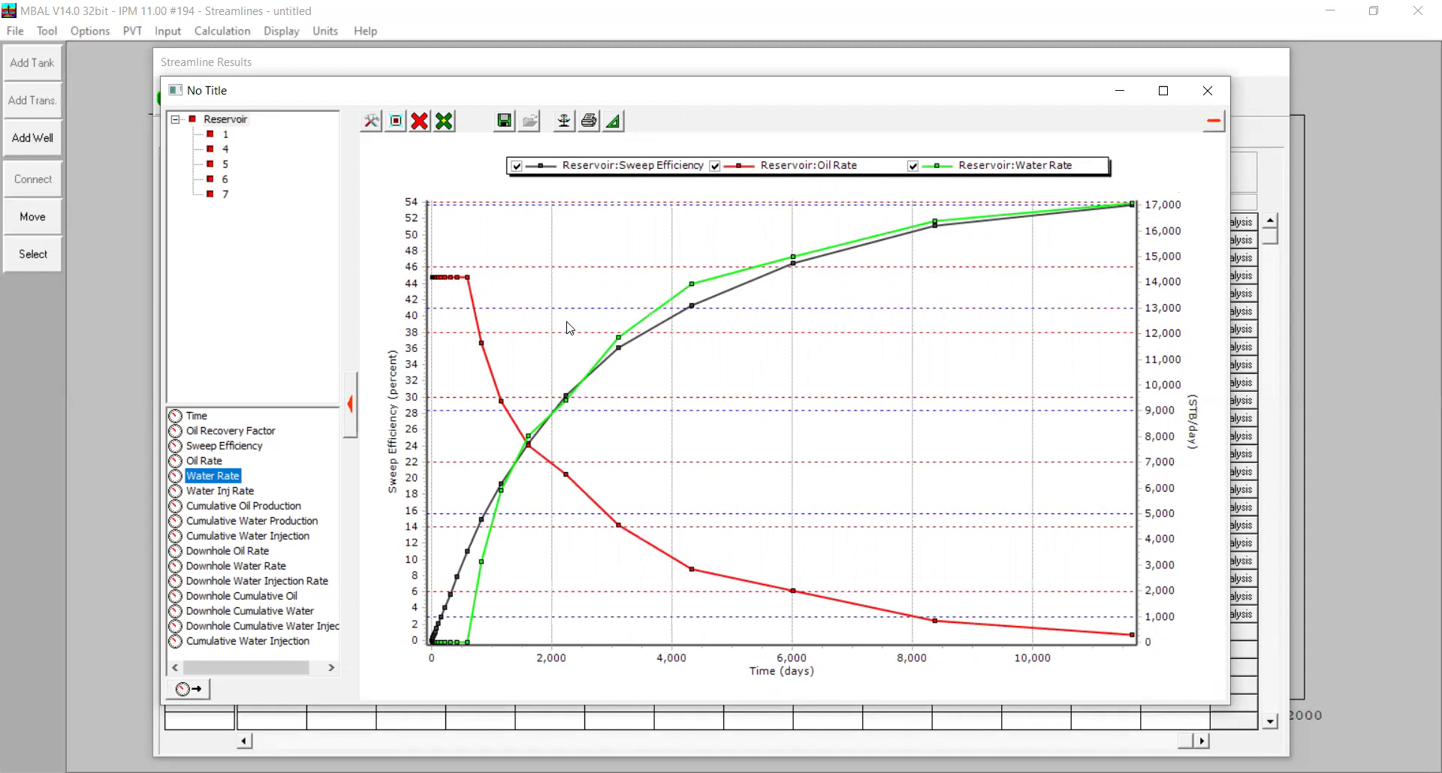
Close the reservoir plot and start a new results plot of well 4's oil rate against time
{"action": "key", "text": "Escape"}
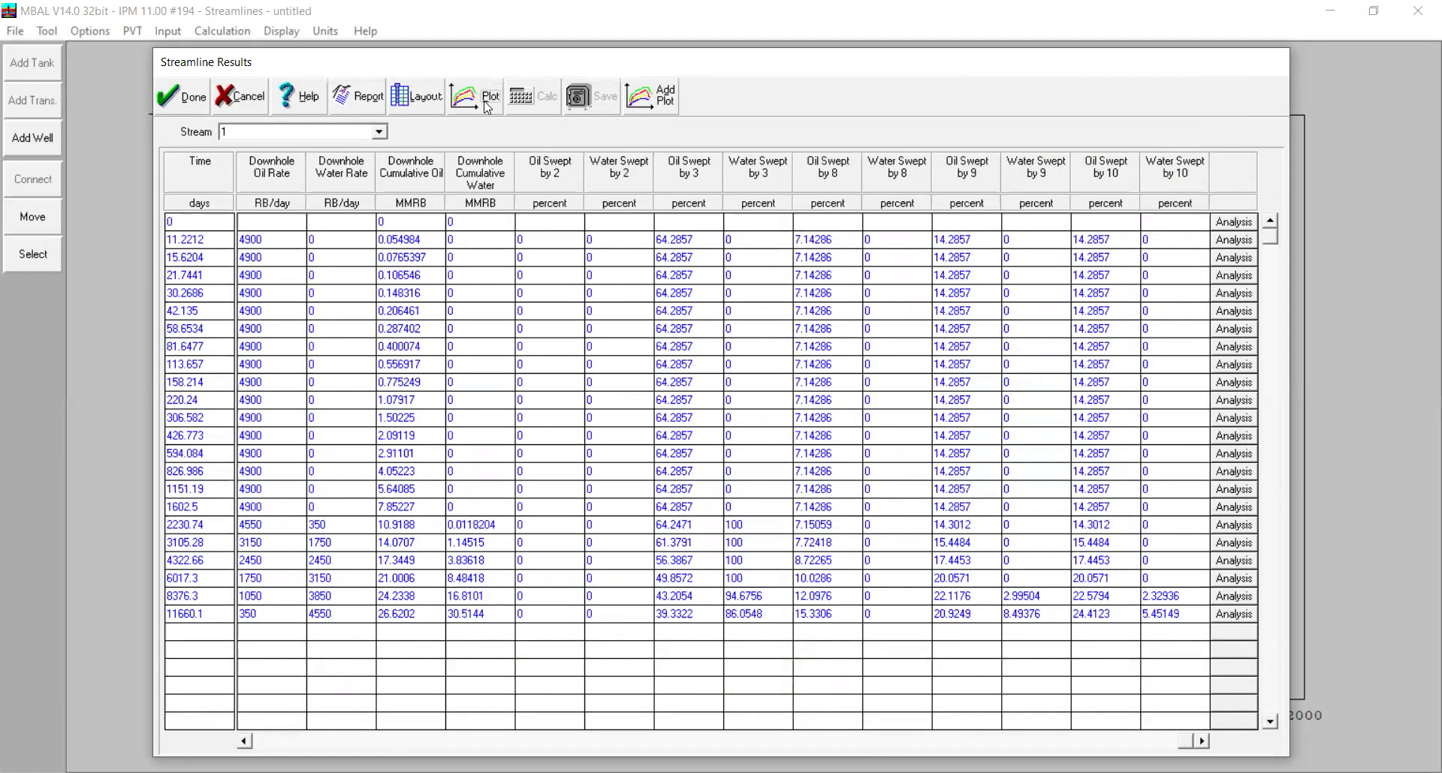
{"action": "left_click", "coordinate": [486, 107]}
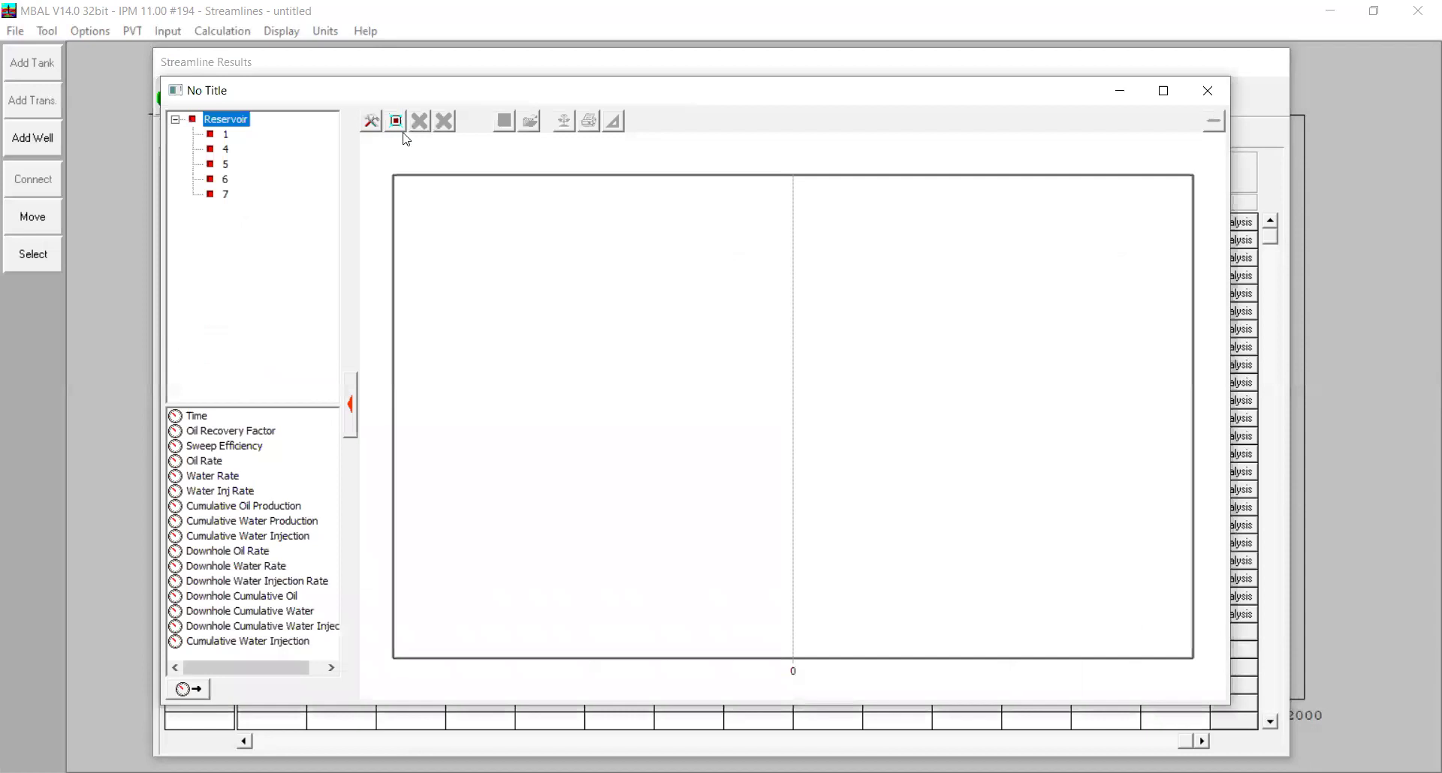
{"action": "left_click", "coordinate": [230, 153]}
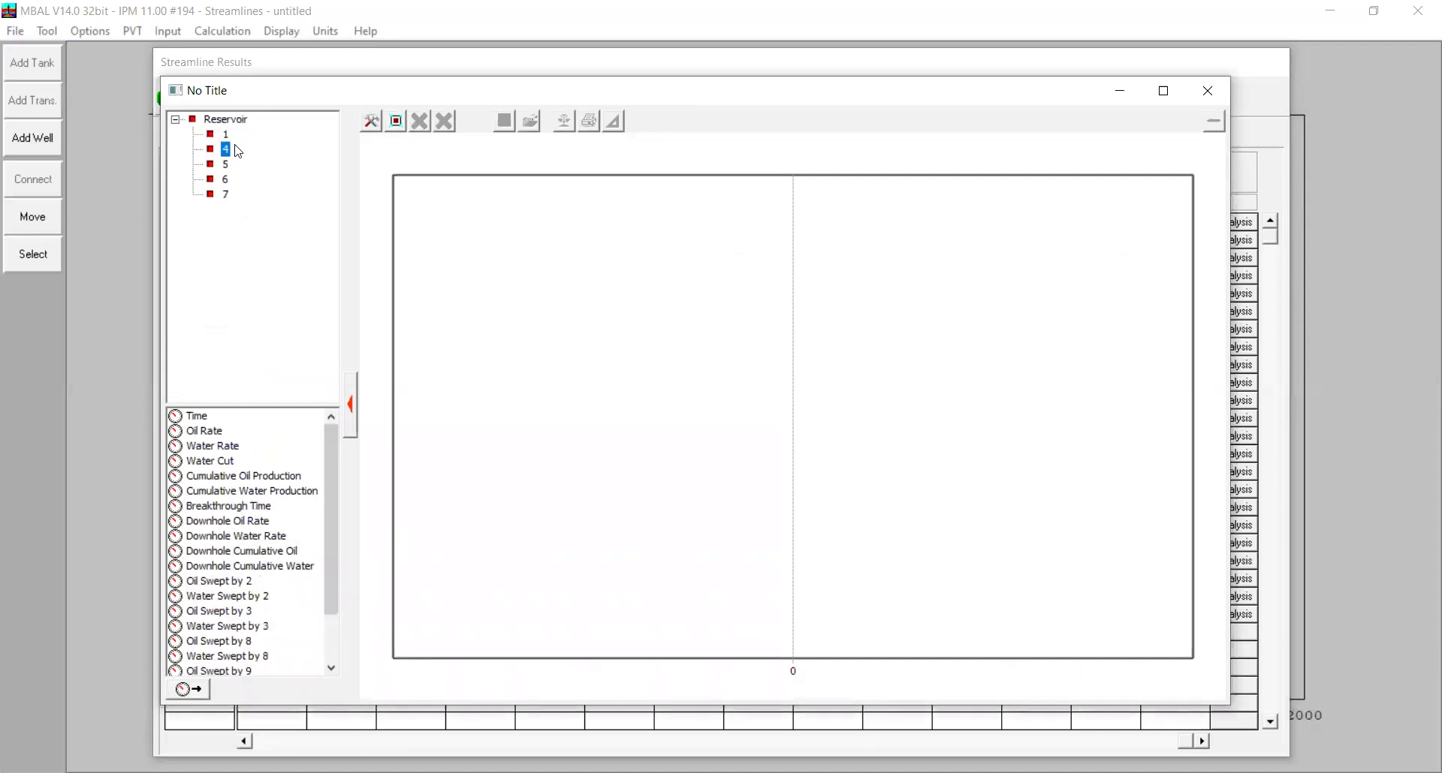
{"action": "double_click", "coordinate": [199, 432]}
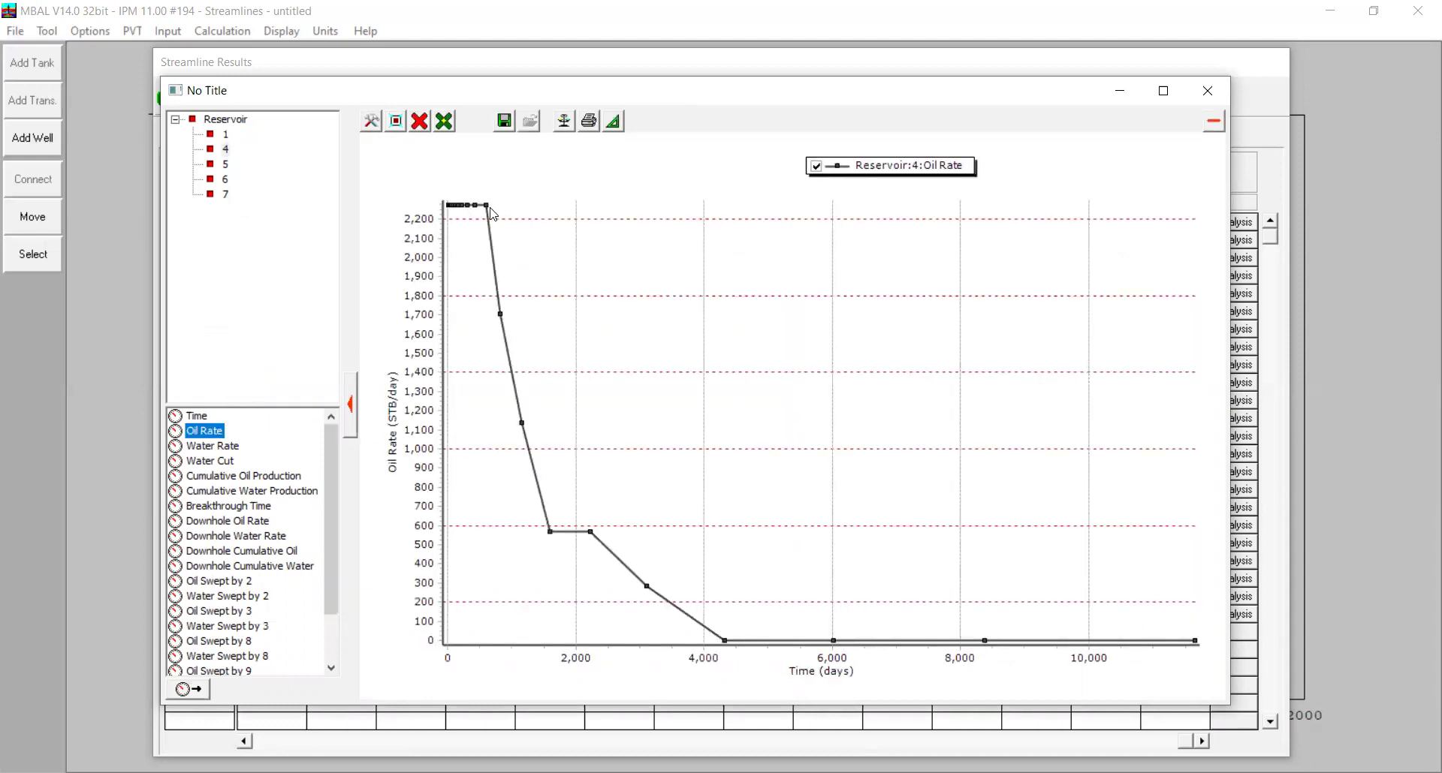
{"action": "mouse_move", "coordinate": [492, 214]}
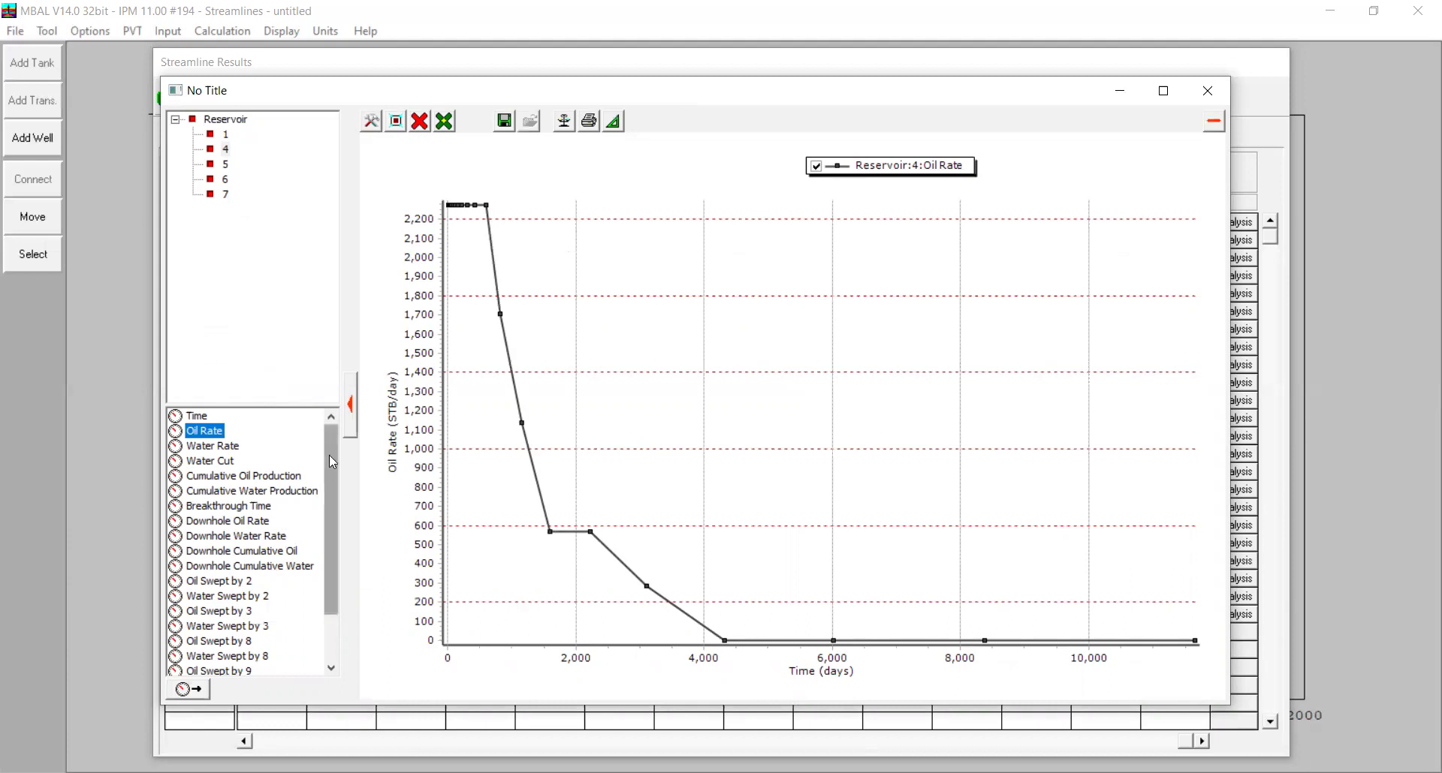
Add well 4's oil-swept percentages by injectors 2, 3, 8, 9 and 10 to the oil rate plot
{"action": "double_click", "coordinate": [233, 583]}
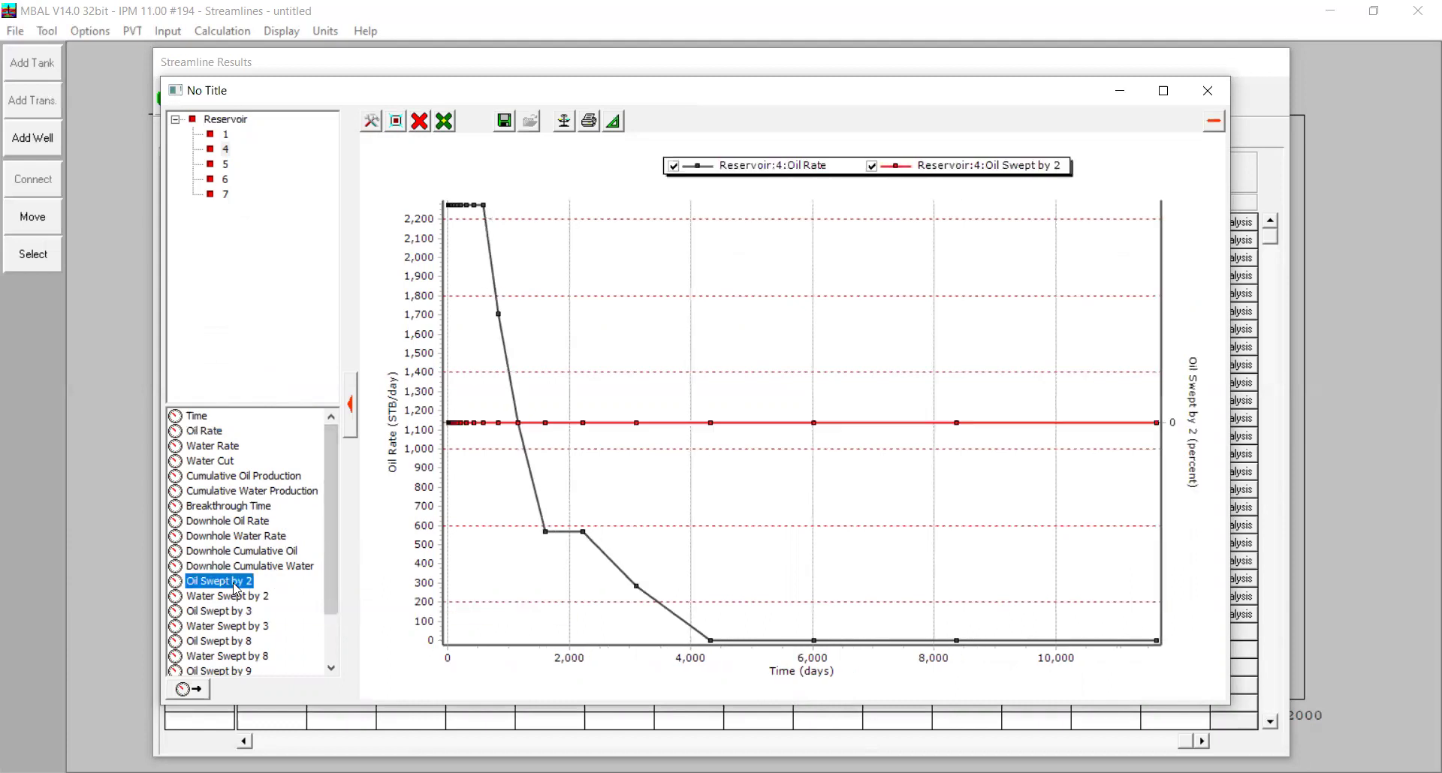
{"action": "mouse_move", "coordinate": [898, 431]}
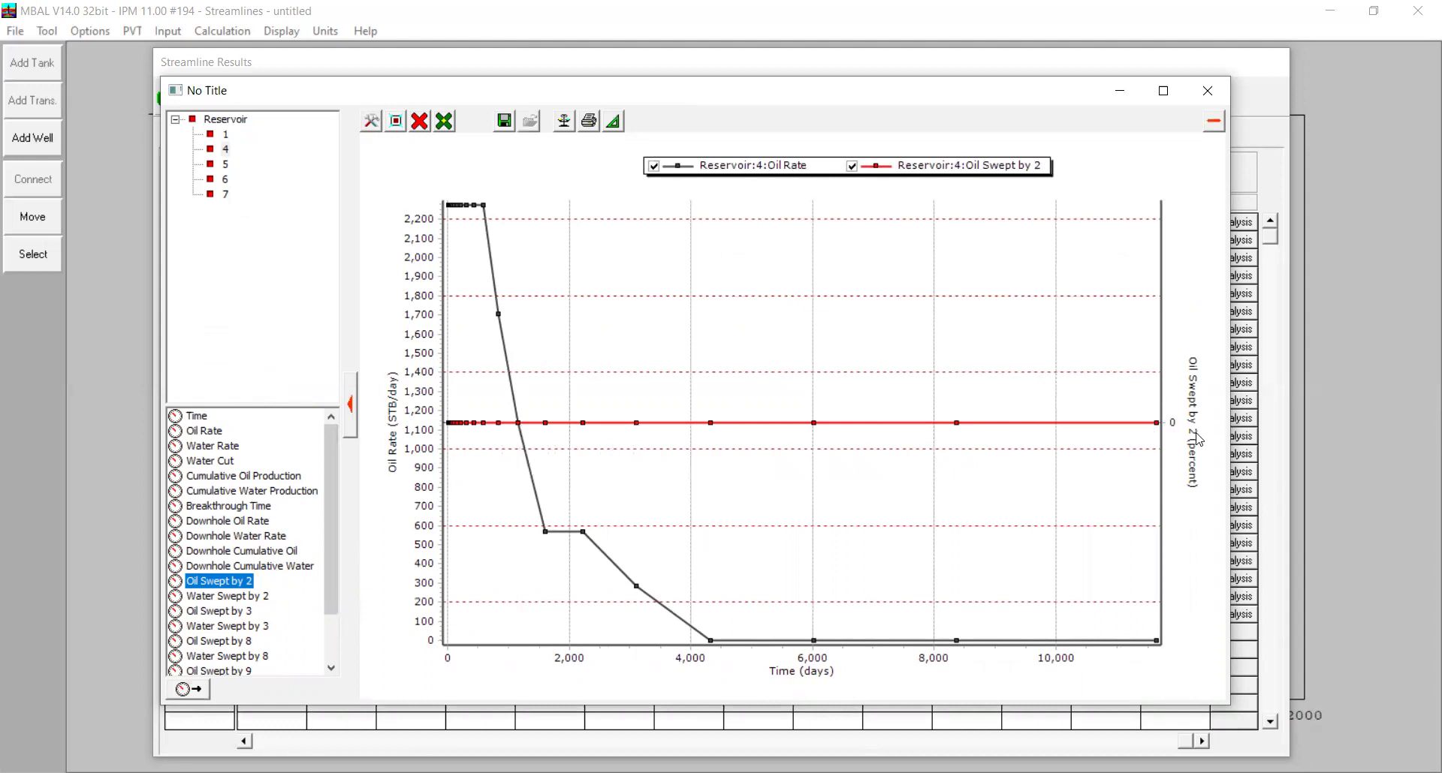
{"action": "left_click", "coordinate": [225, 611]}
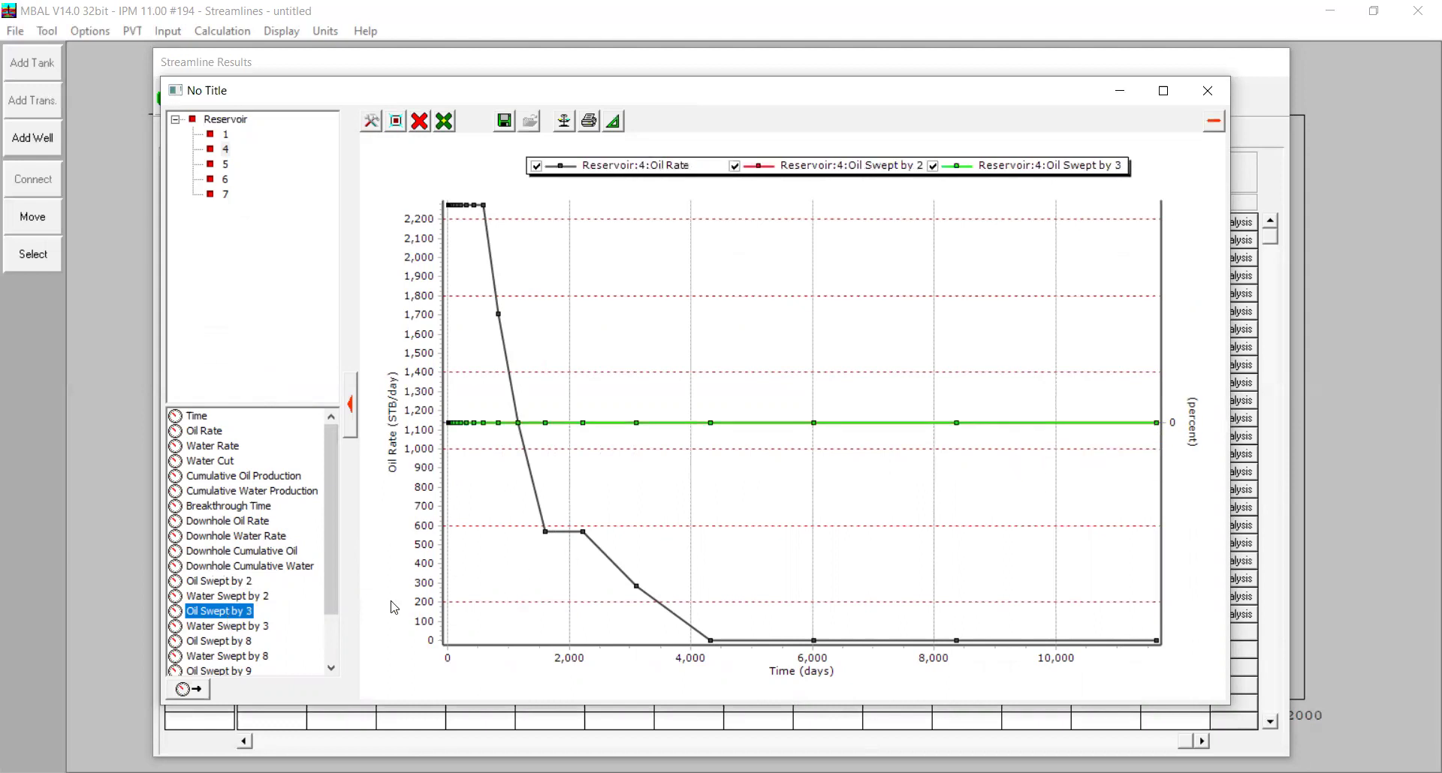
{"action": "left_click", "coordinate": [199, 641]}
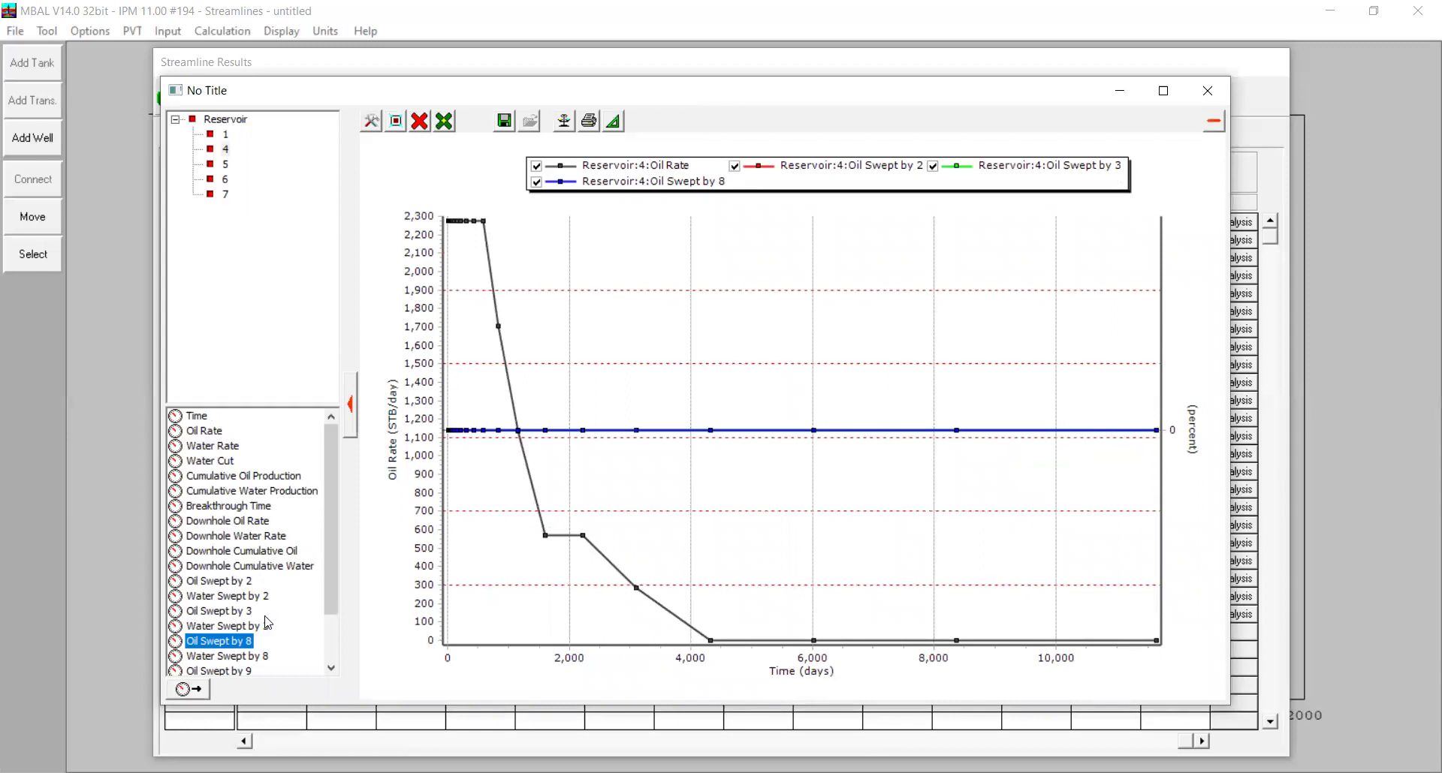
{"action": "scroll", "coordinate": [267, 623], "scroll_direction": "down", "scroll_amount": 2}
{"action": "left_click", "coordinate": [241, 612]}
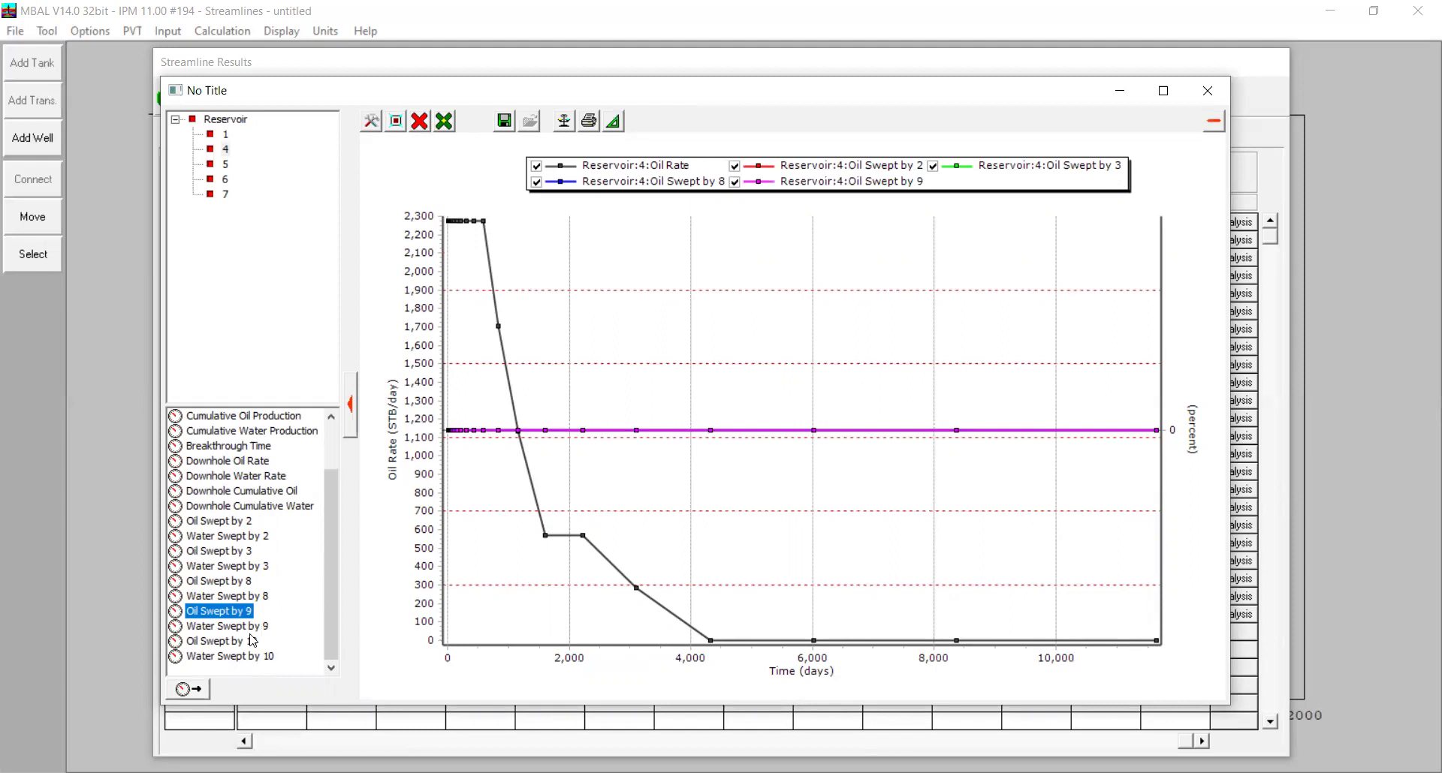
{"action": "left_click", "coordinate": [248, 643]}
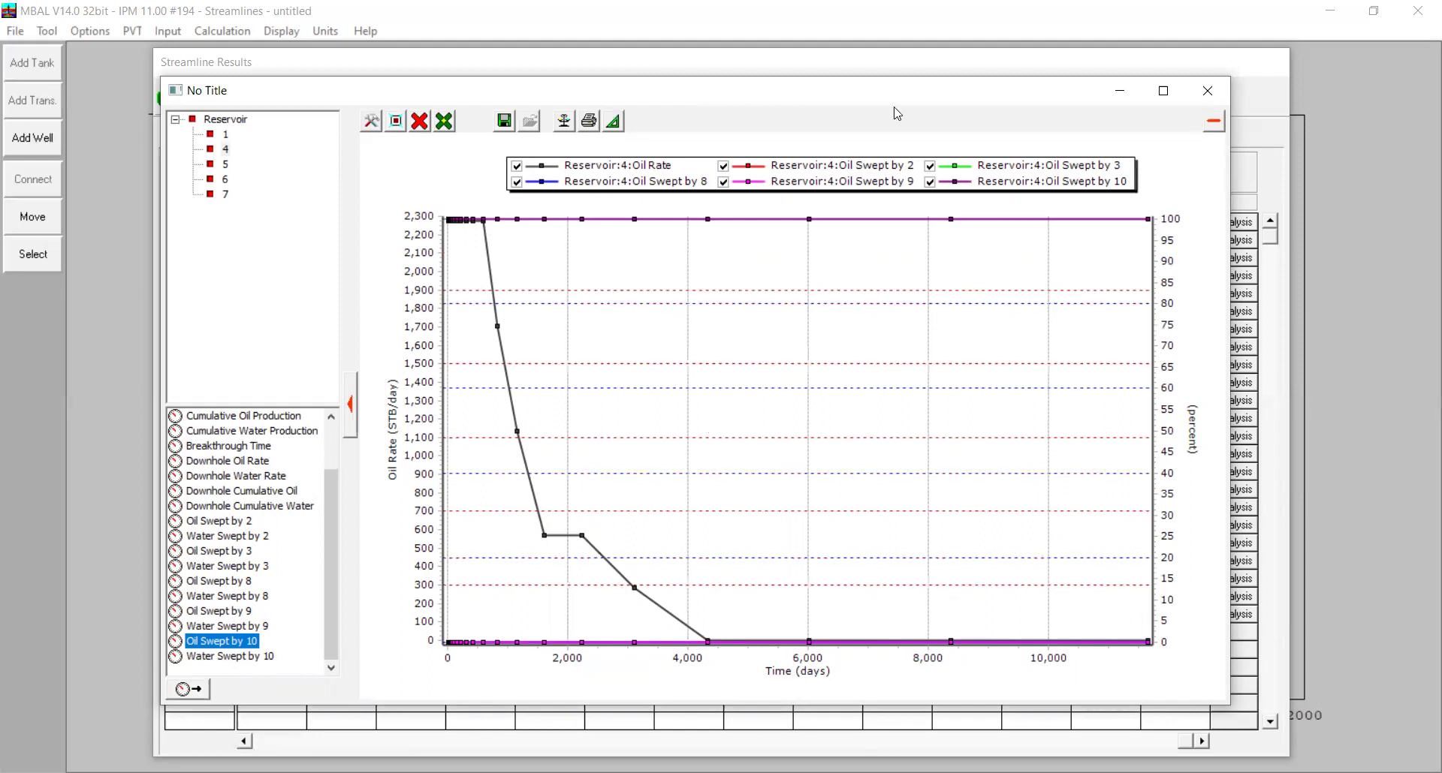
Close the well 4 plot and leave the streamline results to return to the reservoir map
{"action": "left_click_drag", "start_coordinate": [295, 91], "coordinate": [686, 142]}
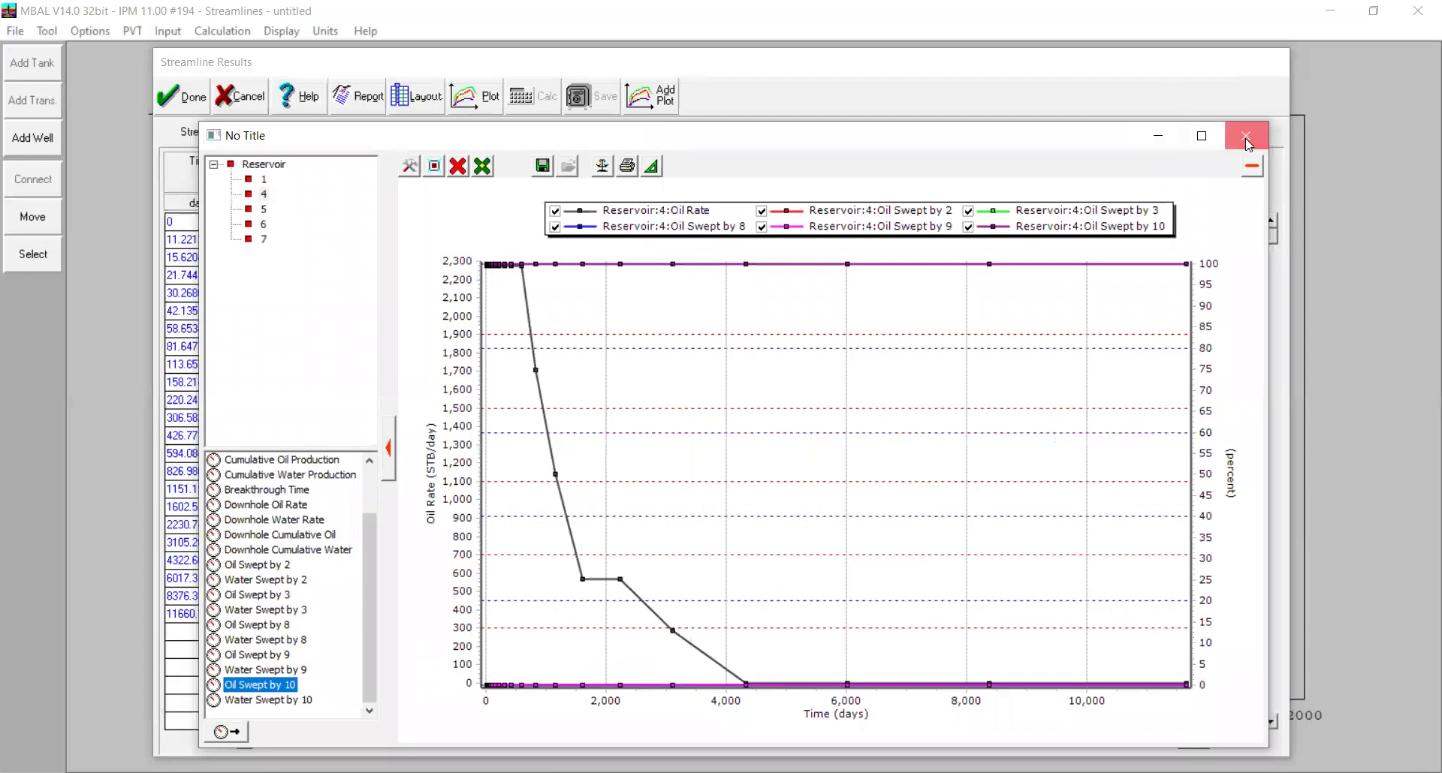
{"action": "left_click", "coordinate": [1244, 138]}
{"action": "left_click", "coordinate": [195, 96]}
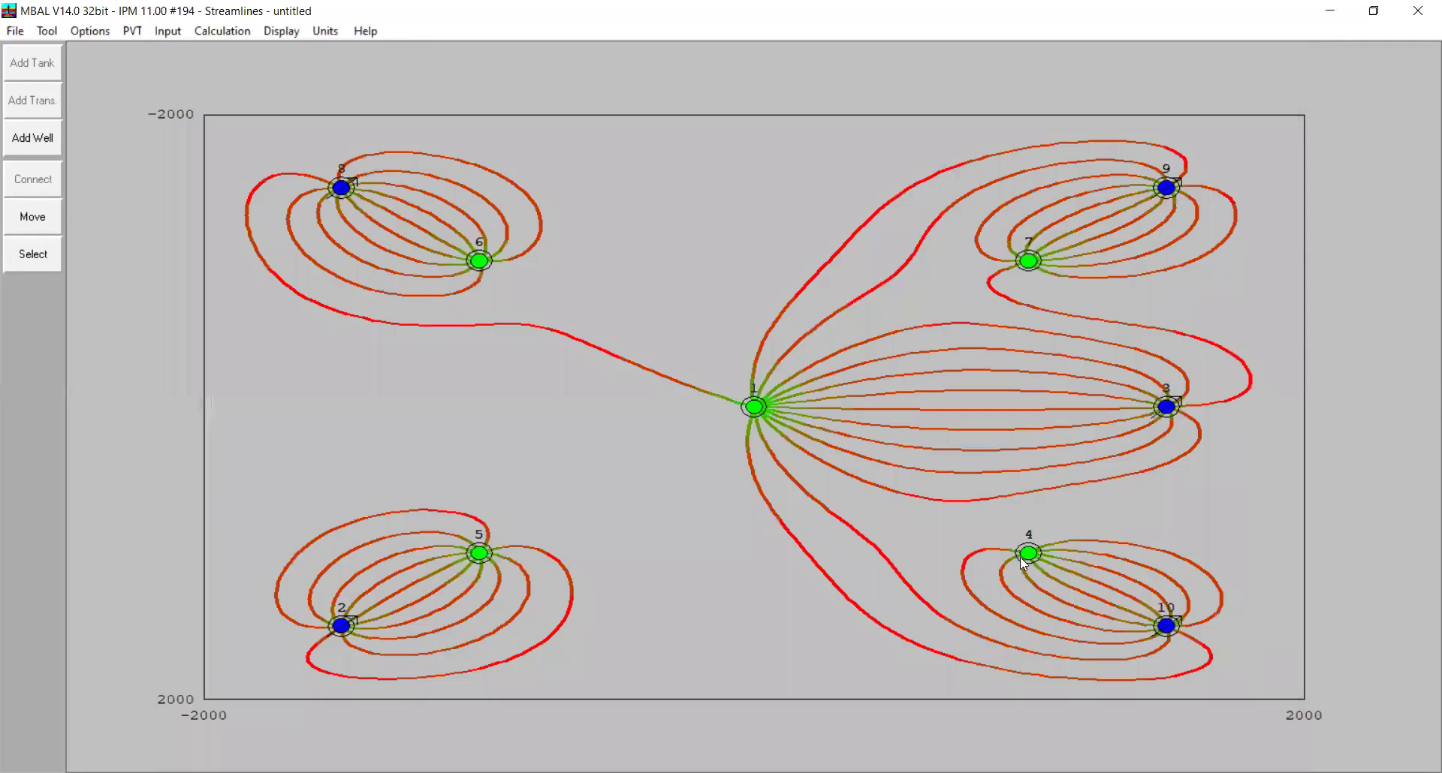